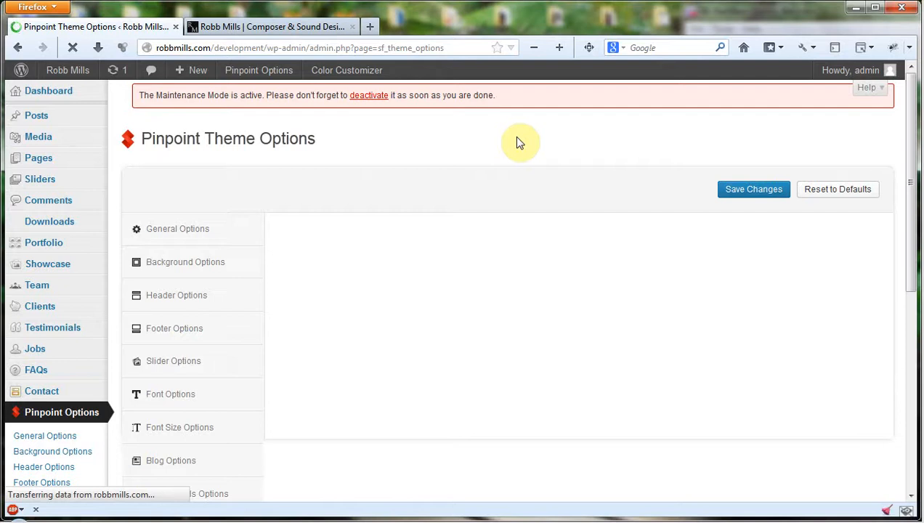
# Skim the Pinpoint theme's General Options and bring up the site's front-end home page.
pyautogui.scroll(-1, 518, 190)
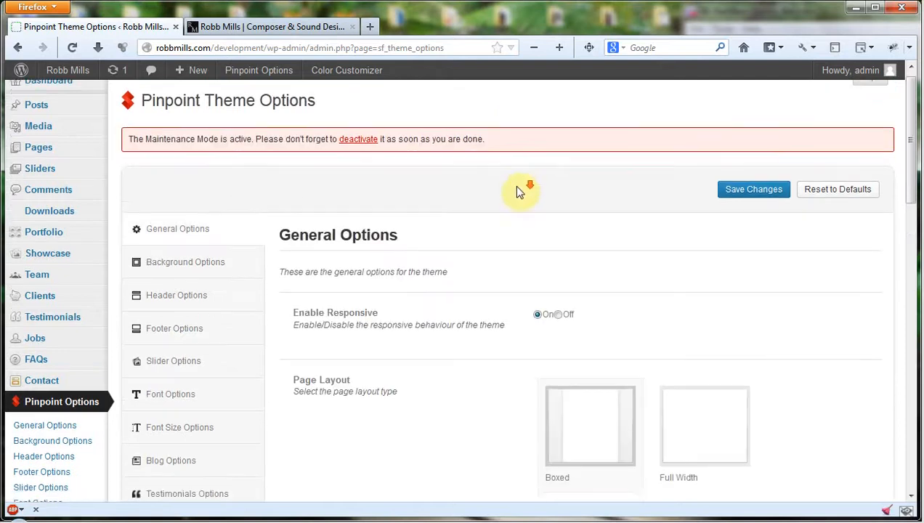
pyautogui.scroll(-8, 518, 190)
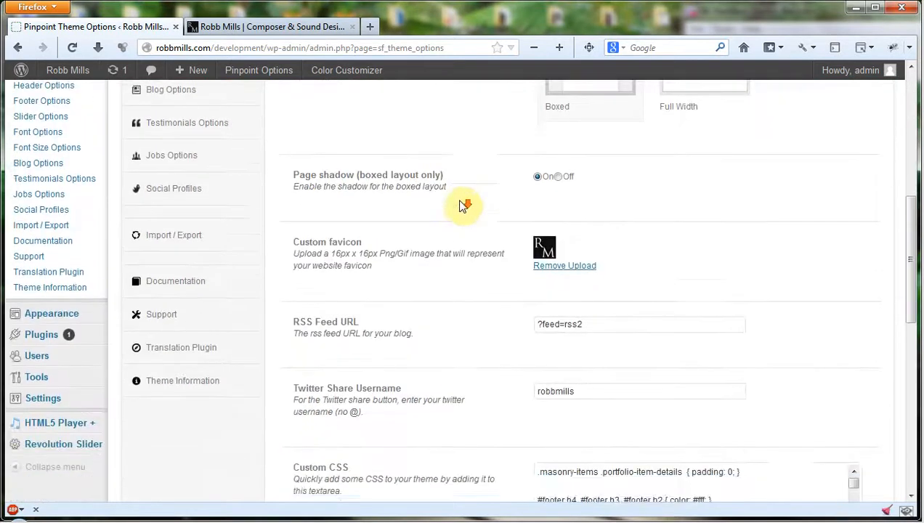
pyautogui.scroll(9, 450, 218)
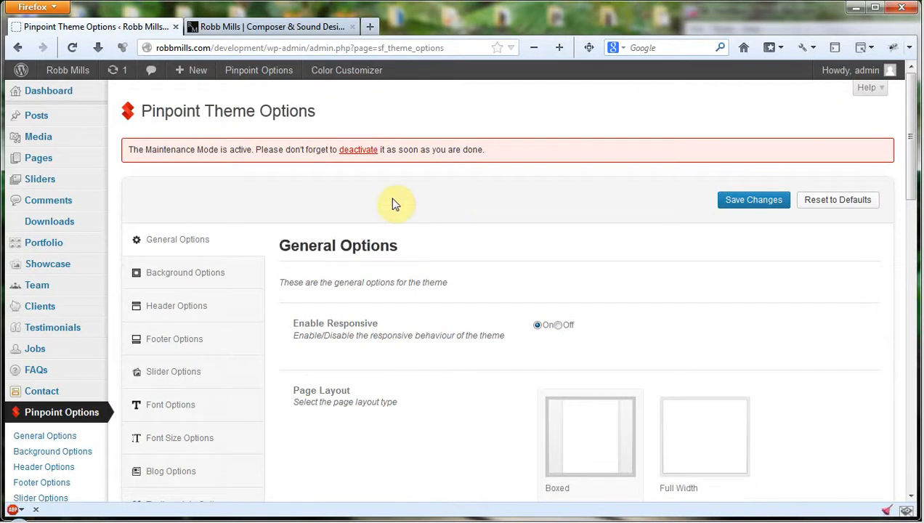
pyautogui.click(275, 29)
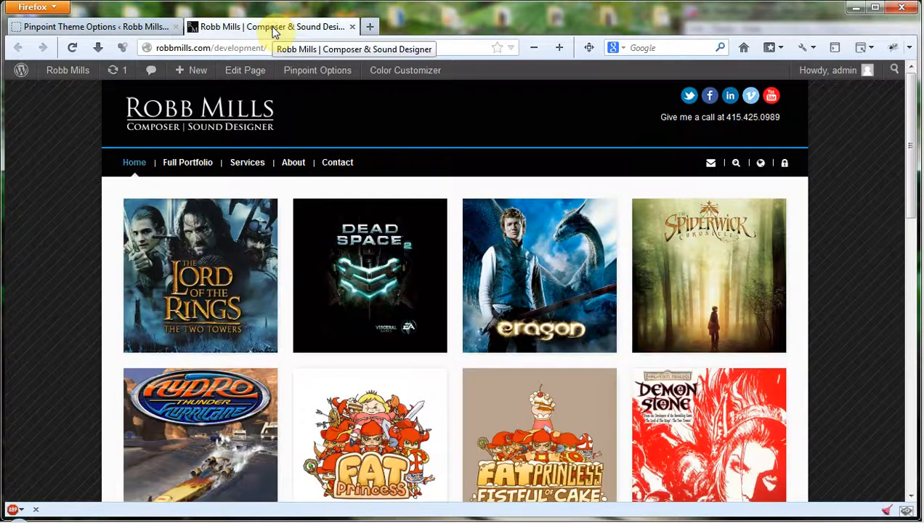
pyautogui.click(94, 26)
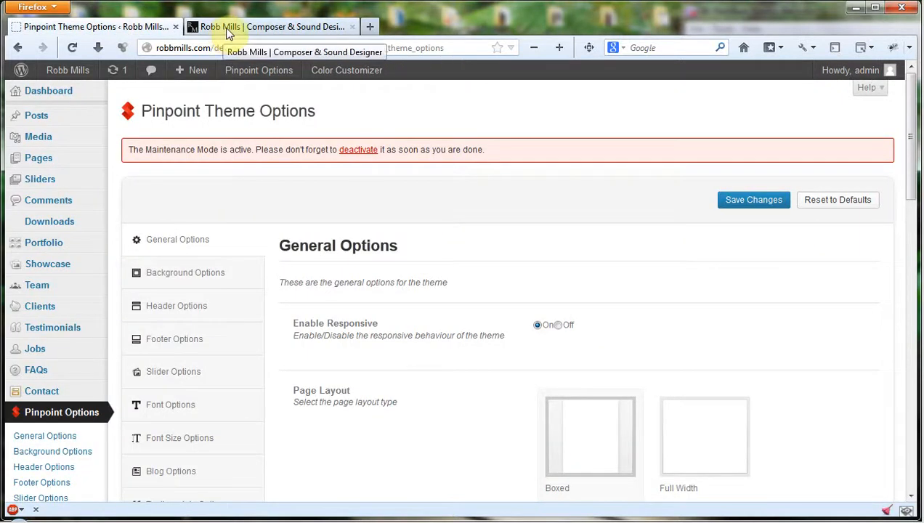
pyautogui.click(228, 29)
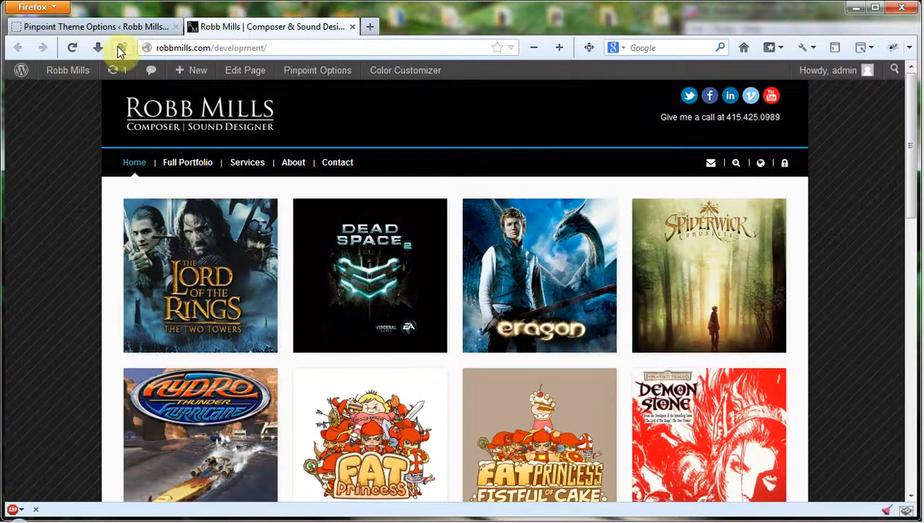
# Narrow the browser window to check the home page's responsive layout, restore the full width and reload the page.
pyautogui.moveTo(918, 138); pyautogui.dragTo(400, 206)
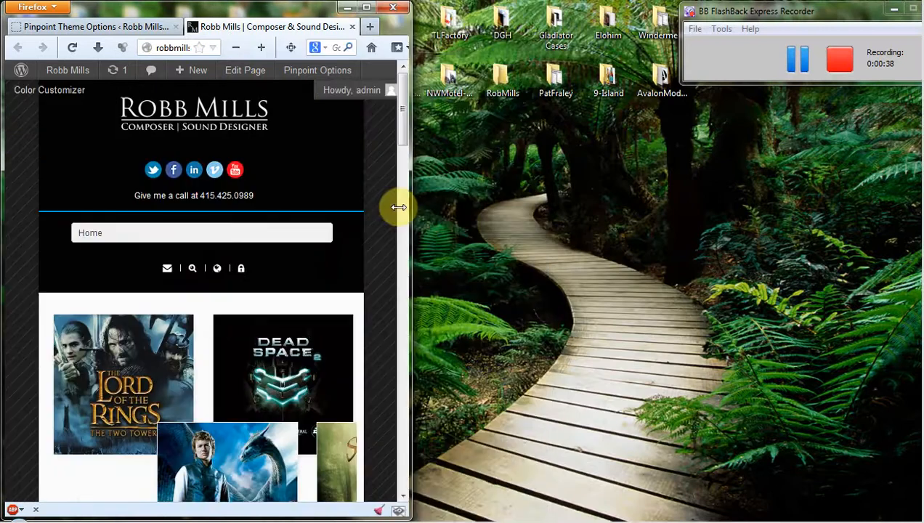
pyautogui.moveTo(808, 206); pyautogui.dragTo(918, 207)
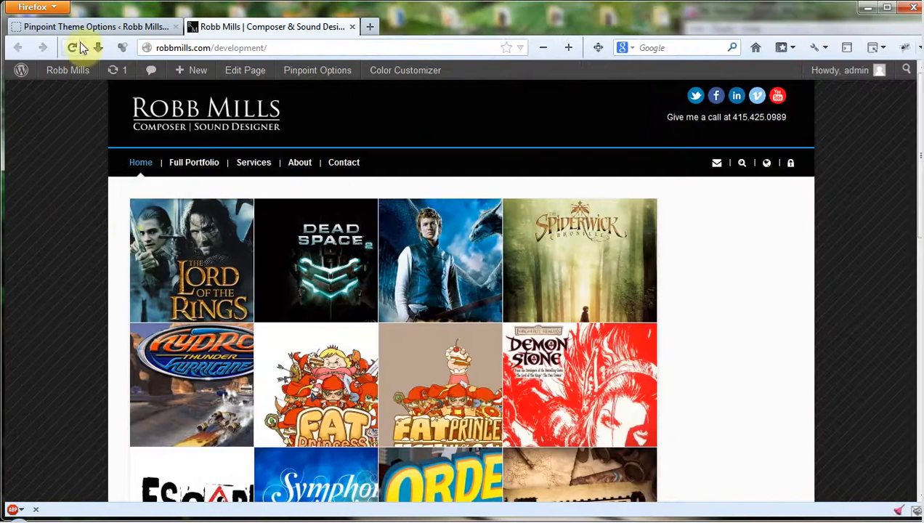
pyautogui.click(73, 48)
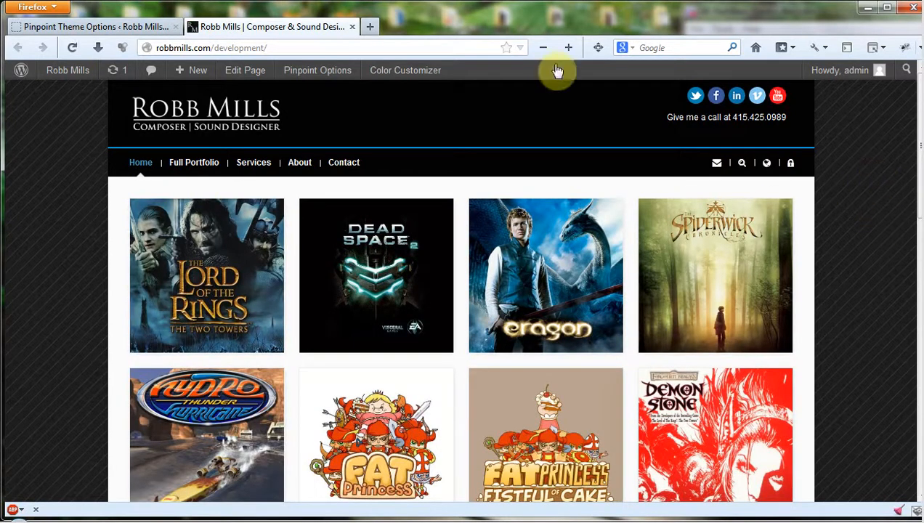
# Review the Enable Responsive and Page Layout settings in General Options and compare them with the live home page.
pyautogui.click(102, 27)
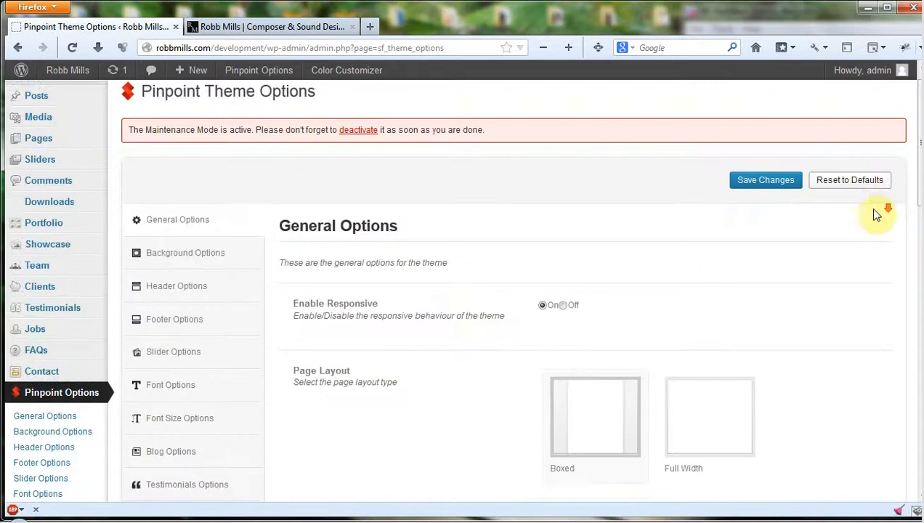
pyautogui.scroll(-3, 611, 222)
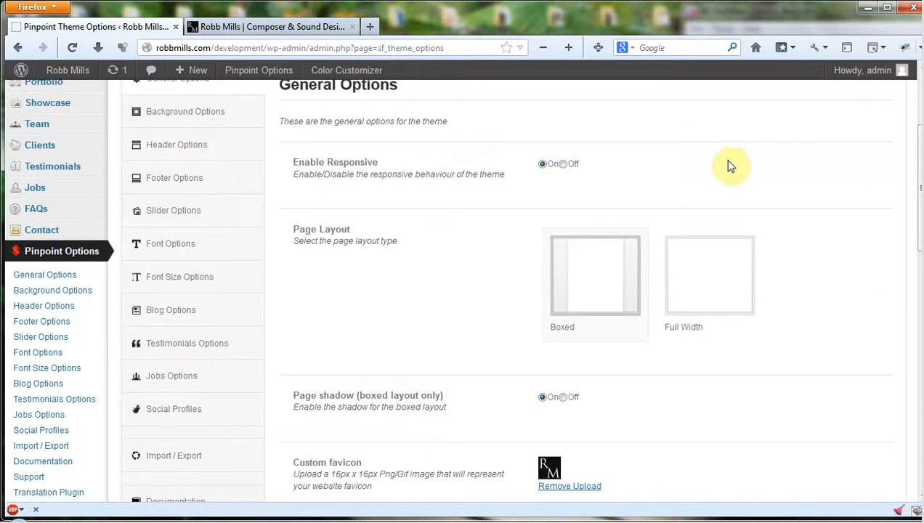
pyautogui.scroll(2, 734, 171)
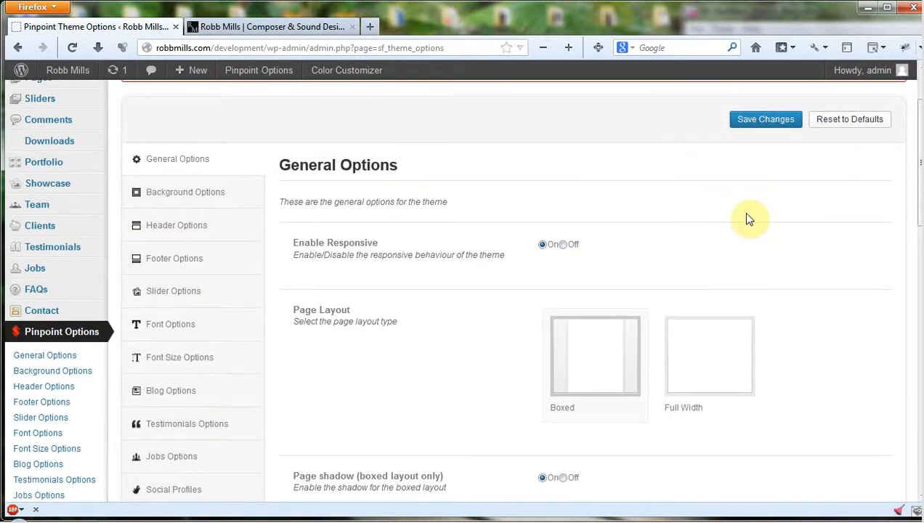
pyautogui.scroll(-2, 772, 211)
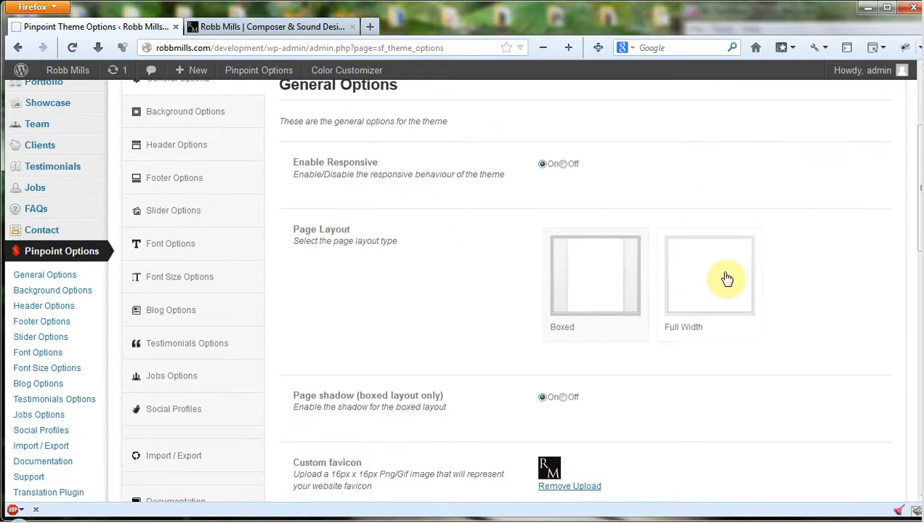
pyautogui.scroll(-2, 412, 270)
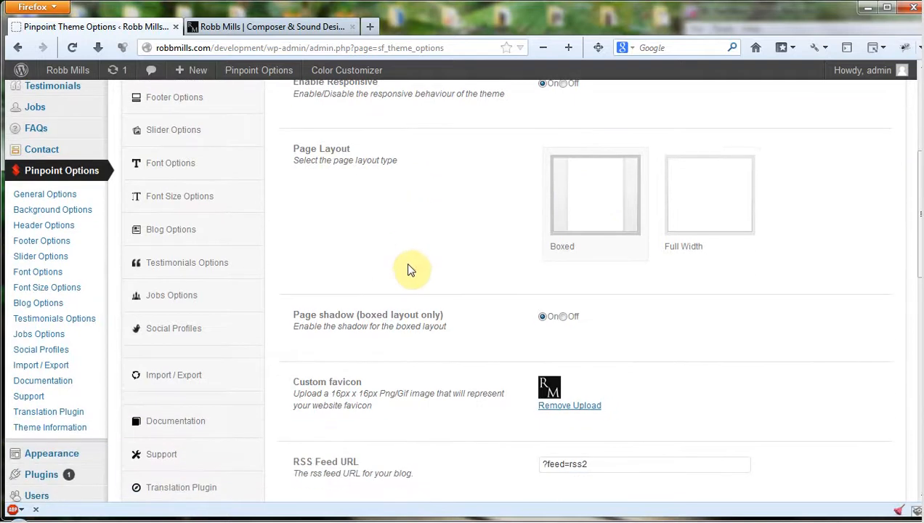
pyautogui.click(274, 29)
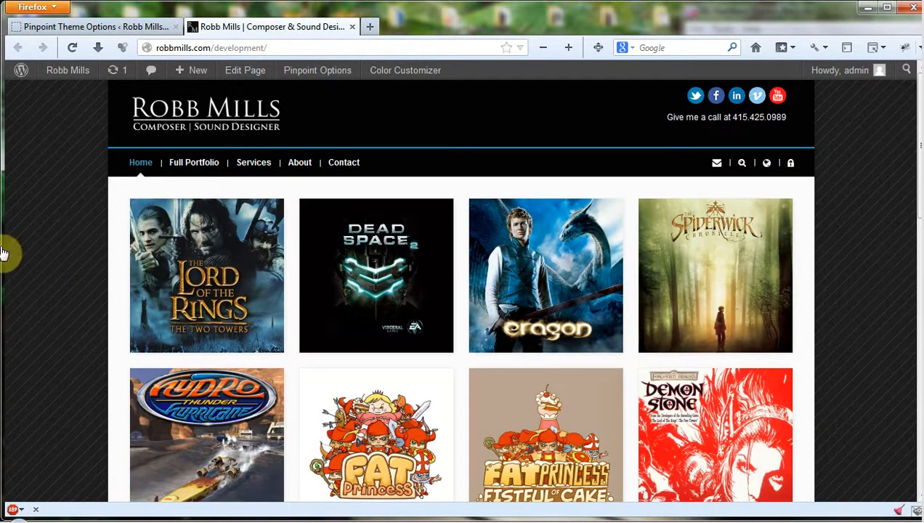
pyautogui.click(109, 27)
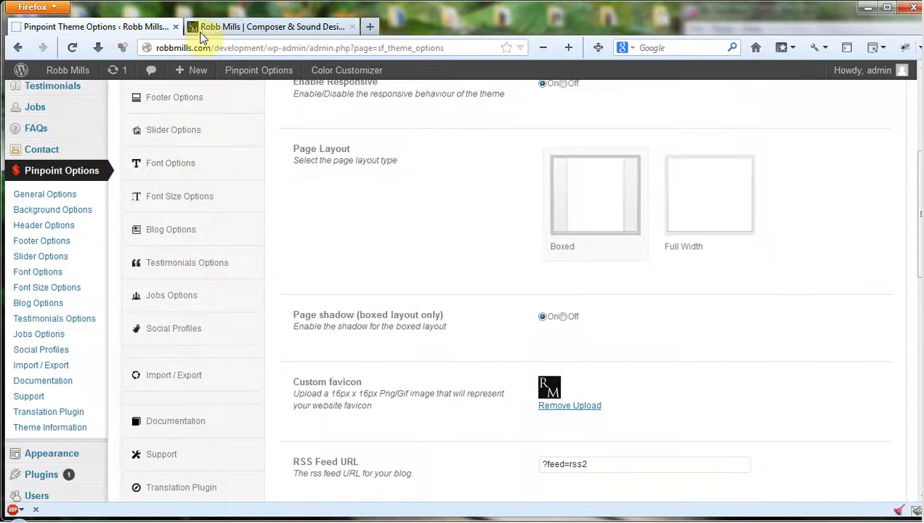
# Examine the page shadow and custom favicon settings and compare each with the live home page.
pyautogui.scroll(-3, 826, 227)
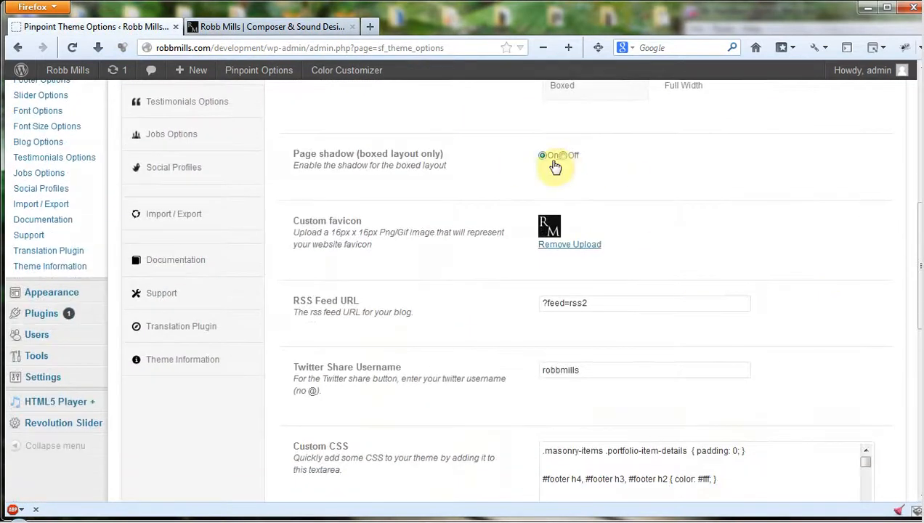
pyautogui.click(247, 27)
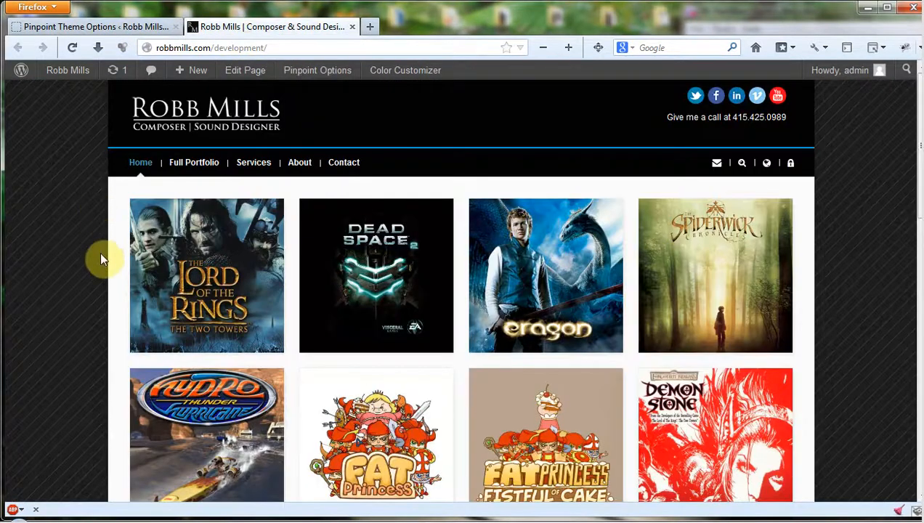
pyautogui.click(83, 27)
pyautogui.scroll(-2, 614, 218)
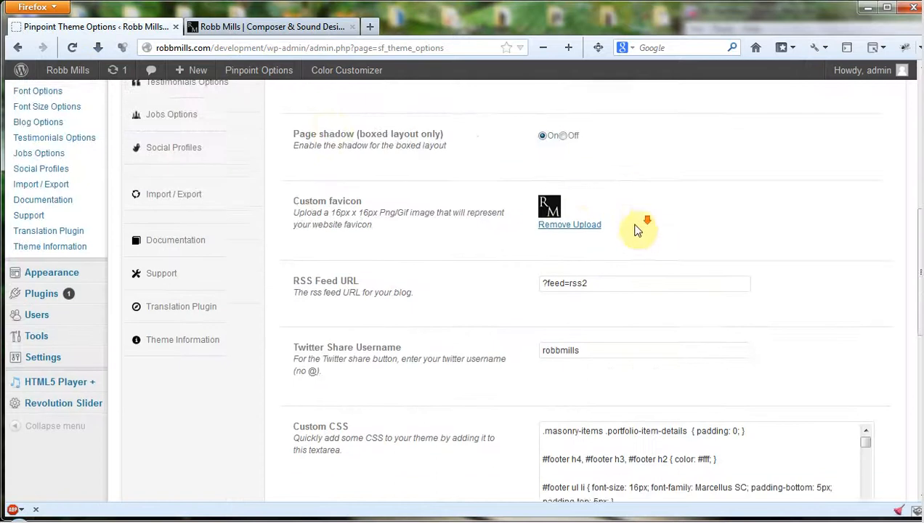
pyautogui.click(211, 27)
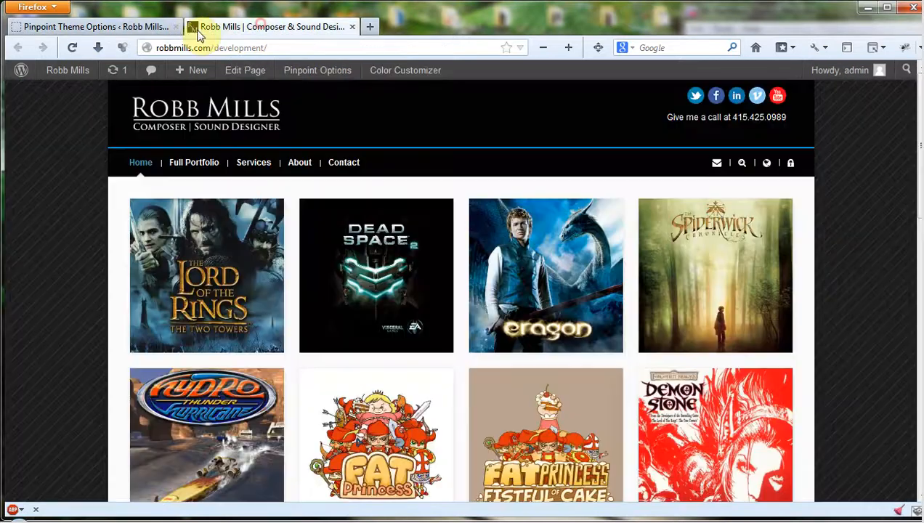
pyautogui.click(113, 29)
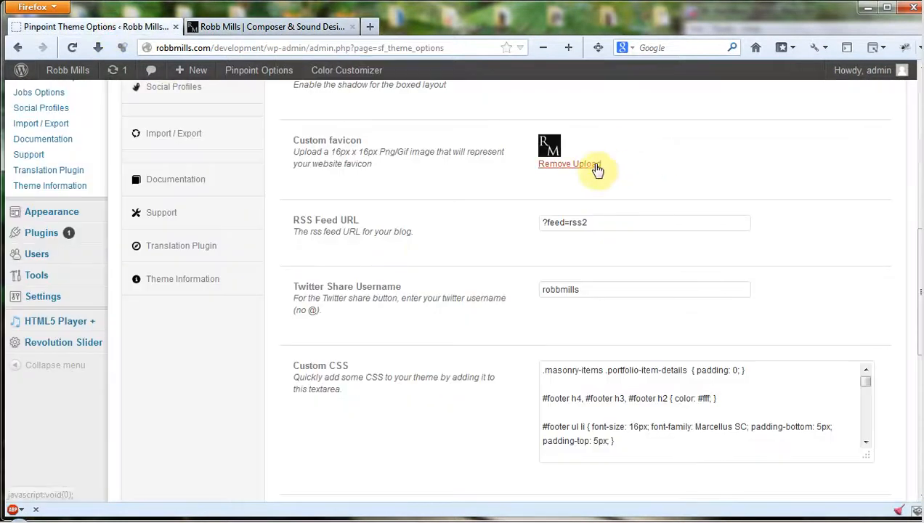
# Review the remaining General Options, from Twitter Share Username and Custom CSS to the tracking code, admin login logo and Revolution Slider setting.
pyautogui.click(609, 289)
pyautogui.scroll(-2, 509, 306)
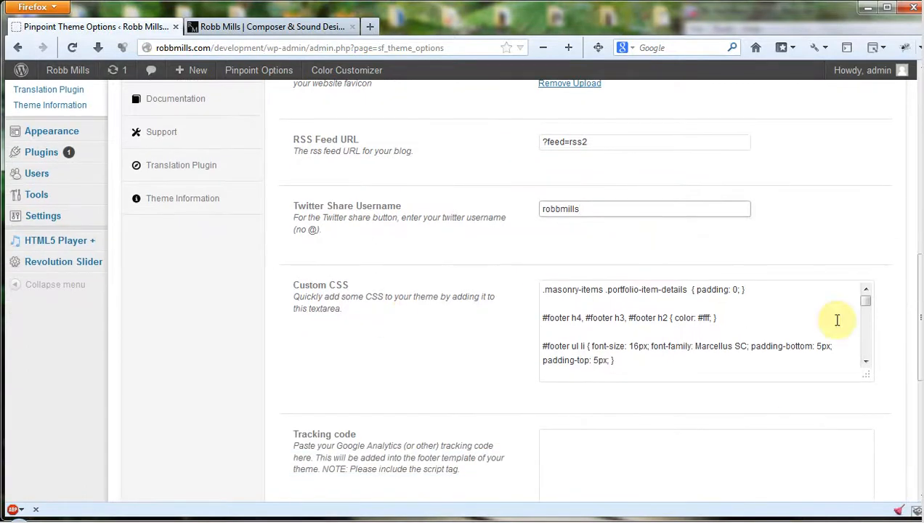
pyautogui.scroll(-4, 411, 305)
pyautogui.click(623, 281)
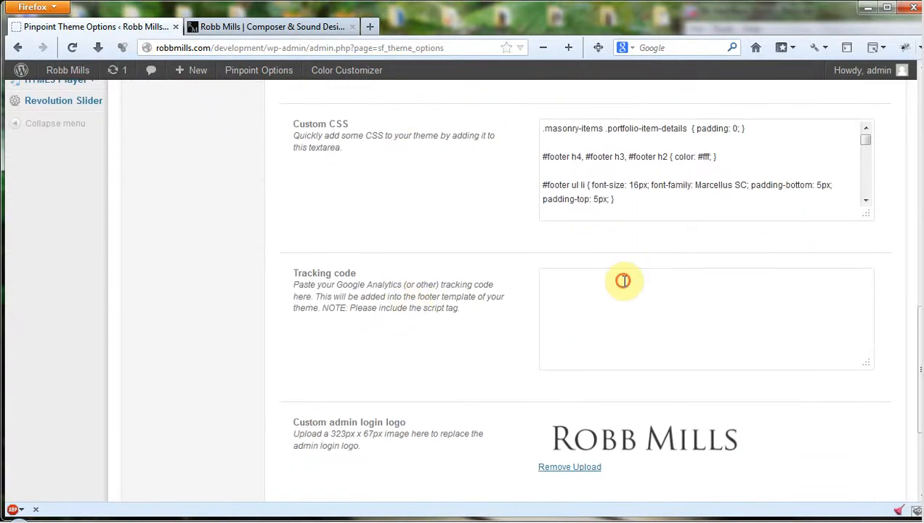
pyautogui.scroll(-2, 516, 324)
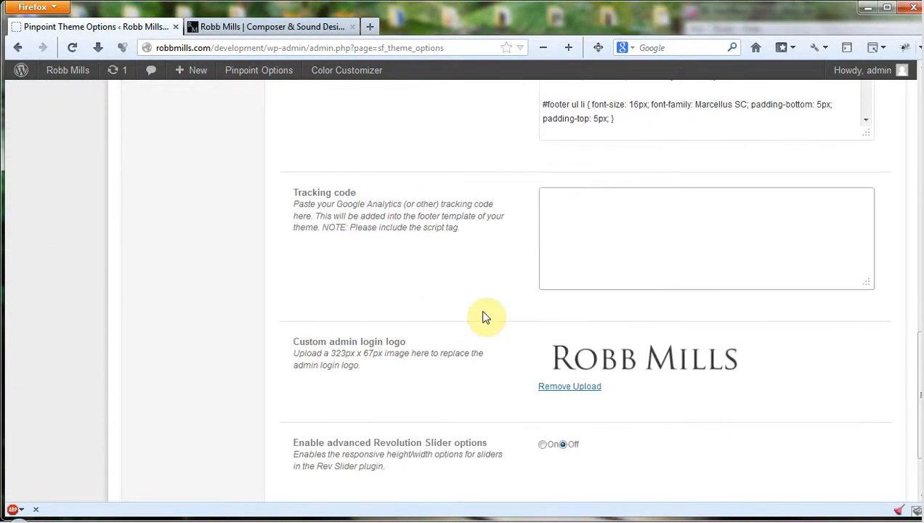
pyautogui.scroll(-2, 486, 316)
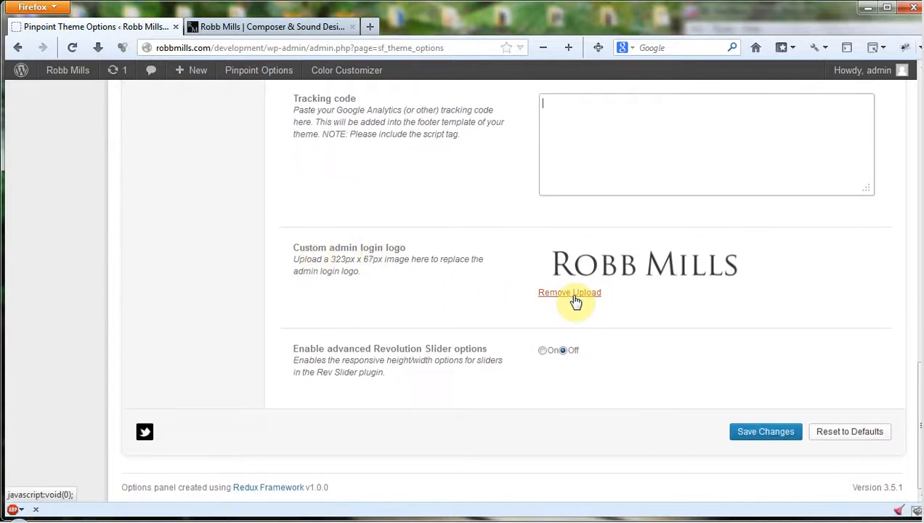
pyautogui.scroll(12, 334, 186)
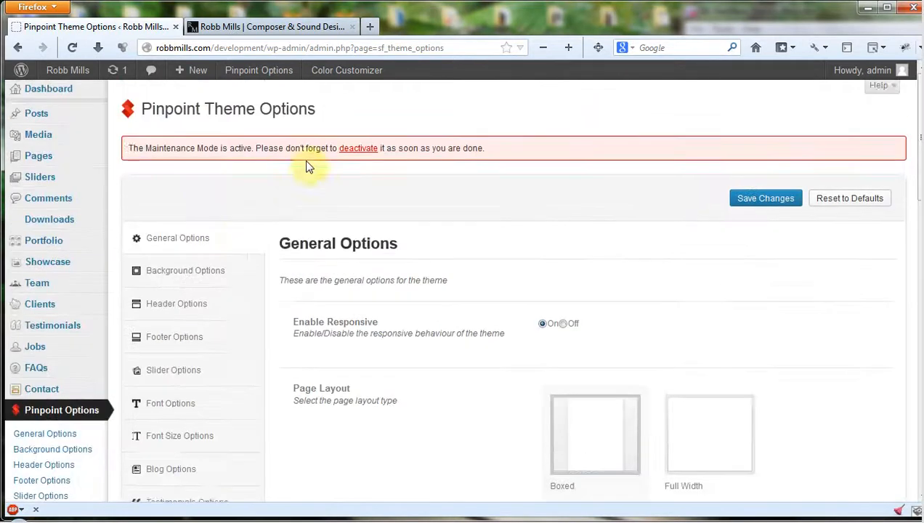
# Review the Background Options, including the preset body background images, and compare them with the home page's background.
pyautogui.click(181, 273)
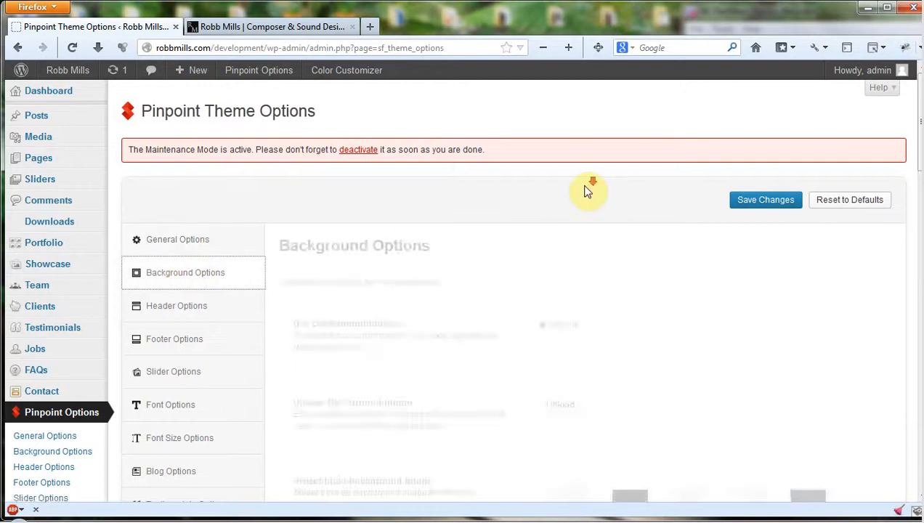
pyautogui.scroll(-2, 521, 167)
pyautogui.scroll(-10, 418, 175)
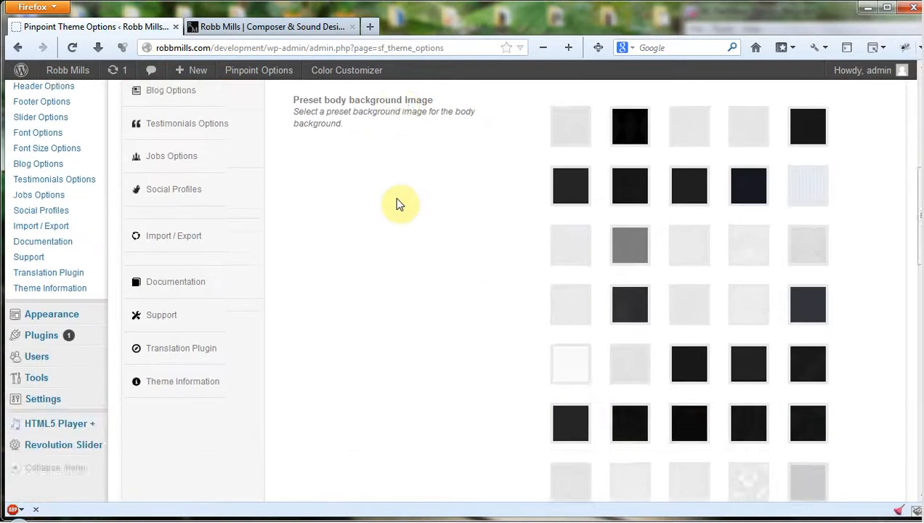
pyautogui.scroll(-8, 399, 208)
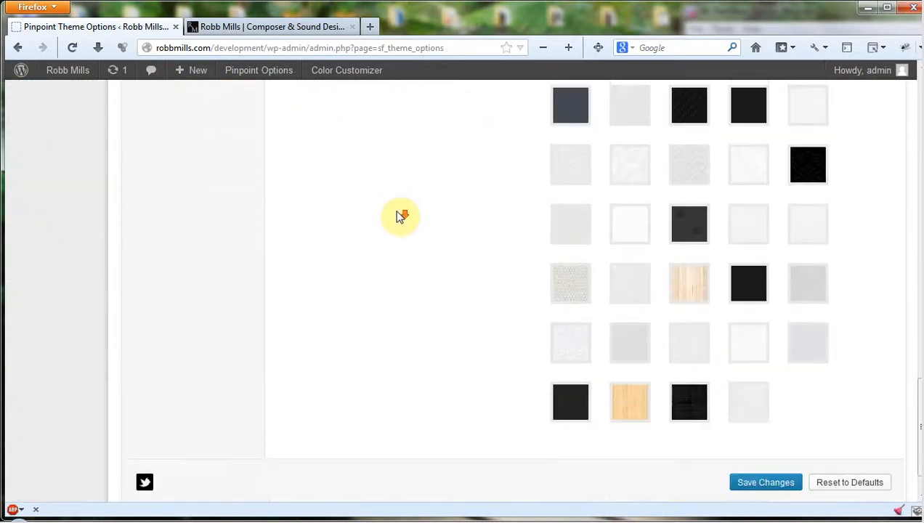
pyautogui.scroll(18, 429, 221)
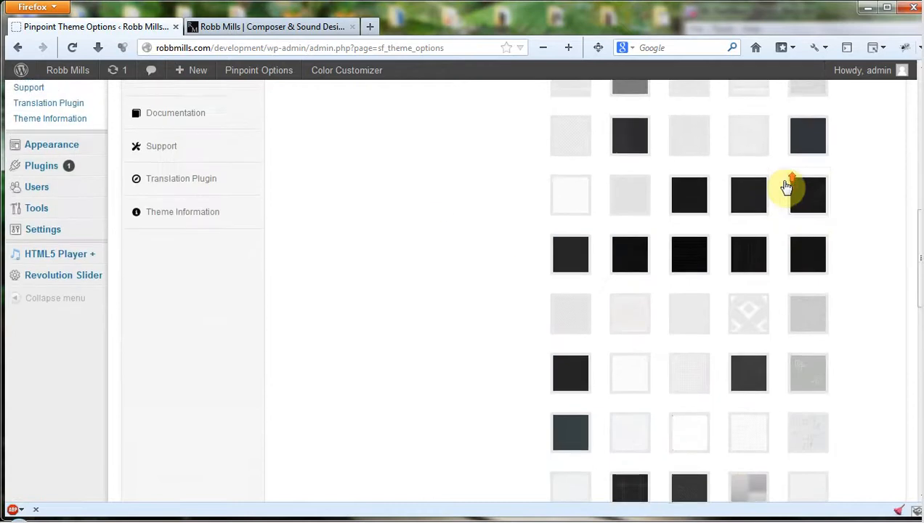
pyautogui.click(242, 26)
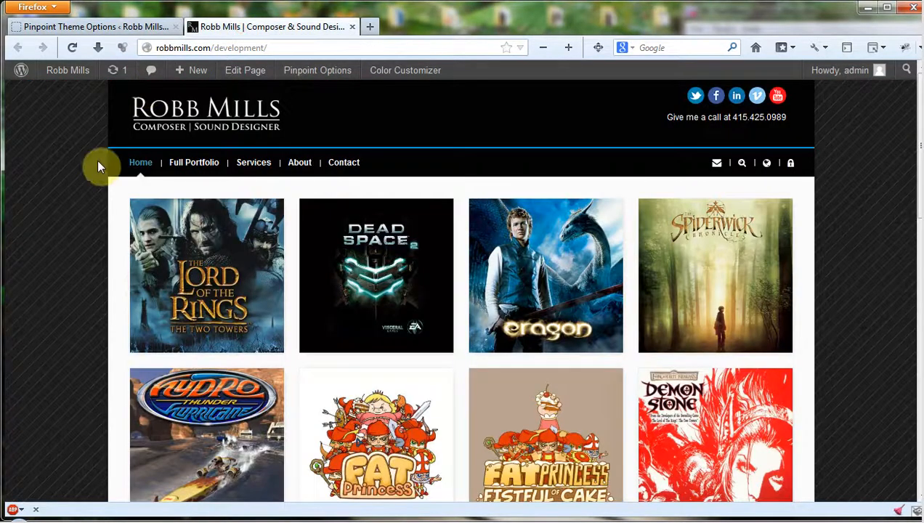
pyautogui.click(103, 26)
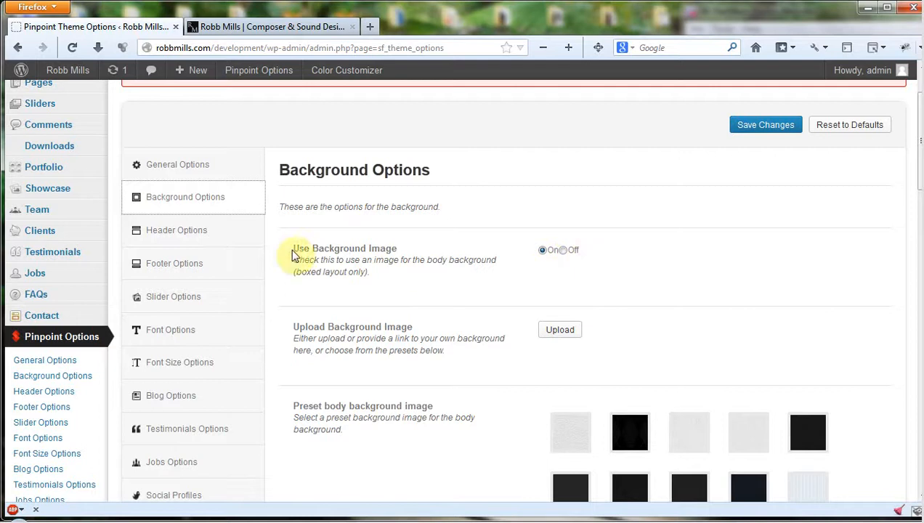
# Review the Header Options for logo layout, logo upload and logo top, right, bottom and left spacing.
pyautogui.click(205, 235)
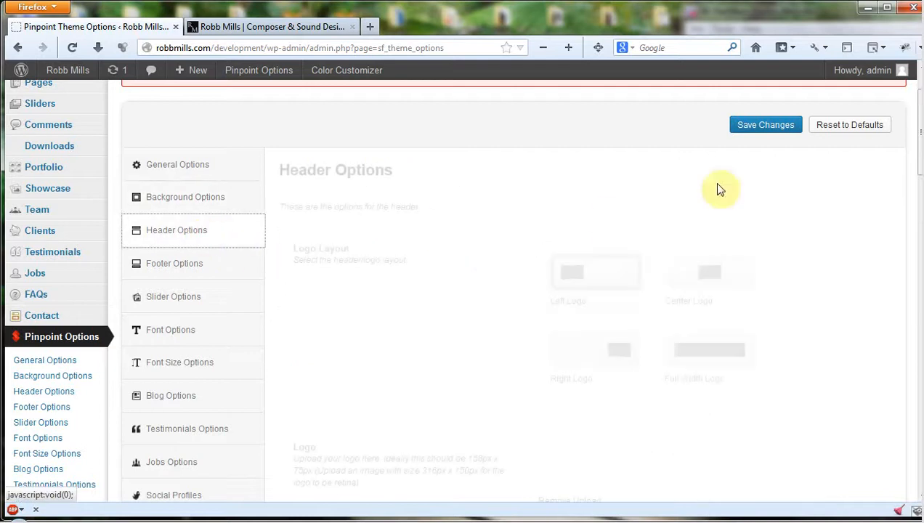
pyautogui.scroll(-2, 642, 184)
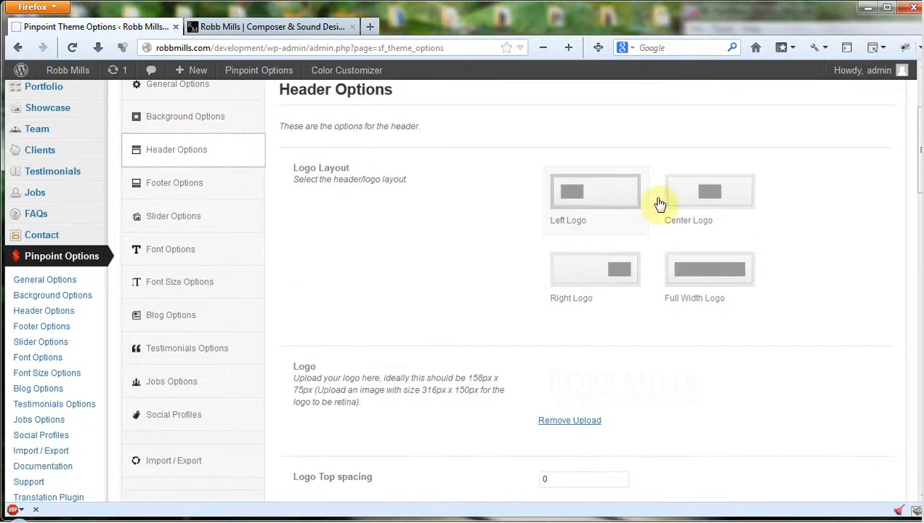
pyautogui.scroll(-4, 404, 282)
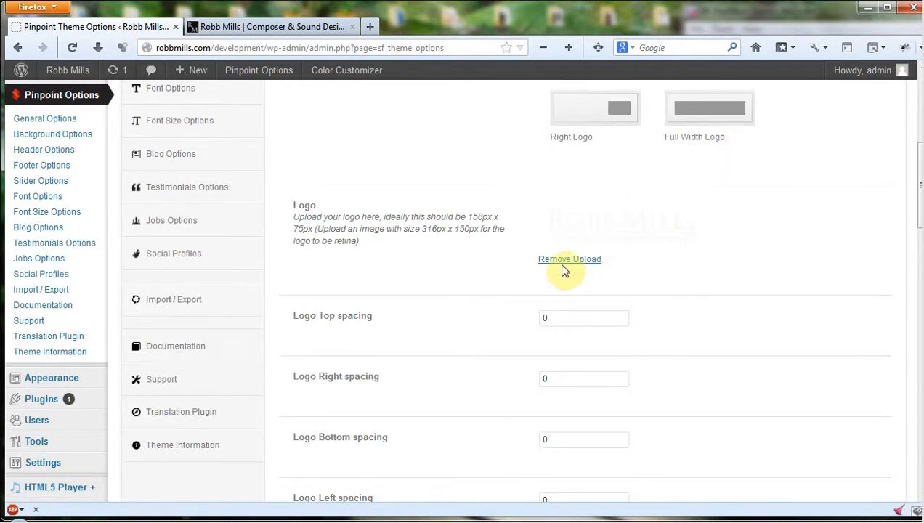
pyautogui.scroll(-2, 317, 216)
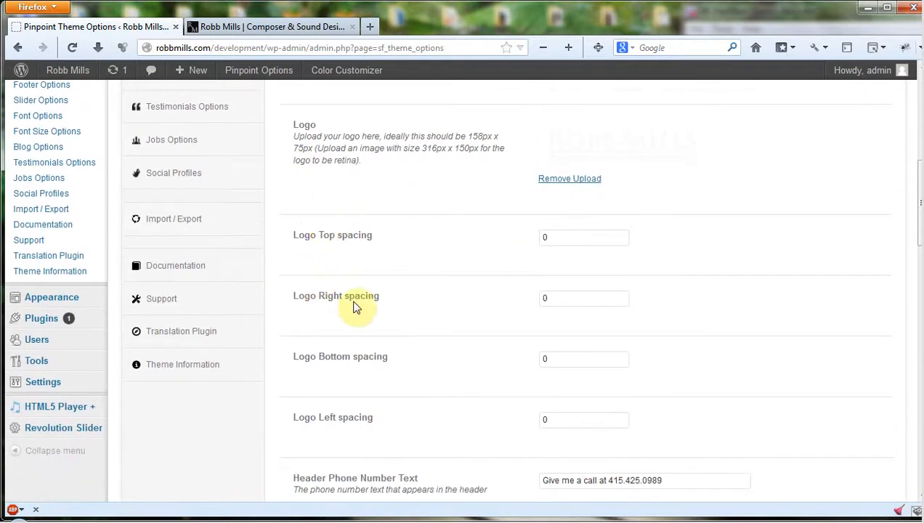
pyautogui.scroll(-3, 636, 287)
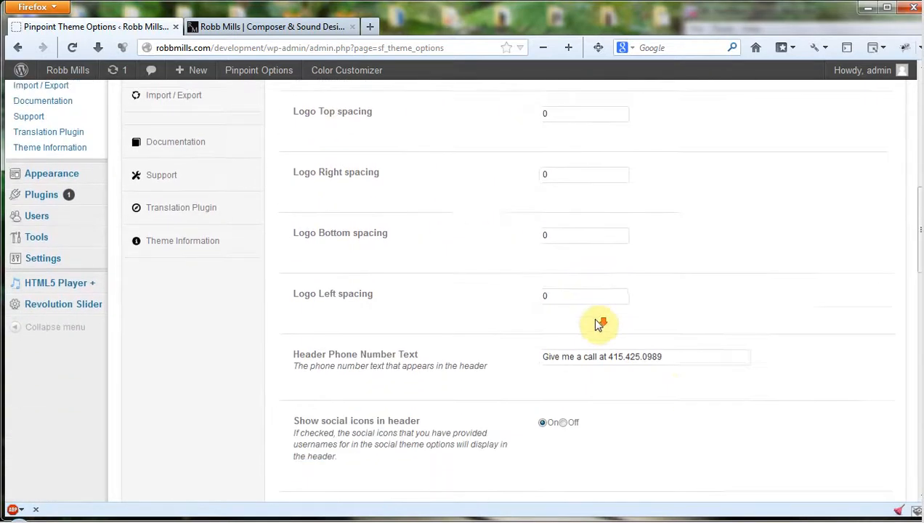
# Review the header phone number text and social icons settings and compare them with the live site's header.
pyautogui.scroll(-2, 597, 325)
pyautogui.click(681, 320)
pyautogui.scroll(-3, 339, 331)
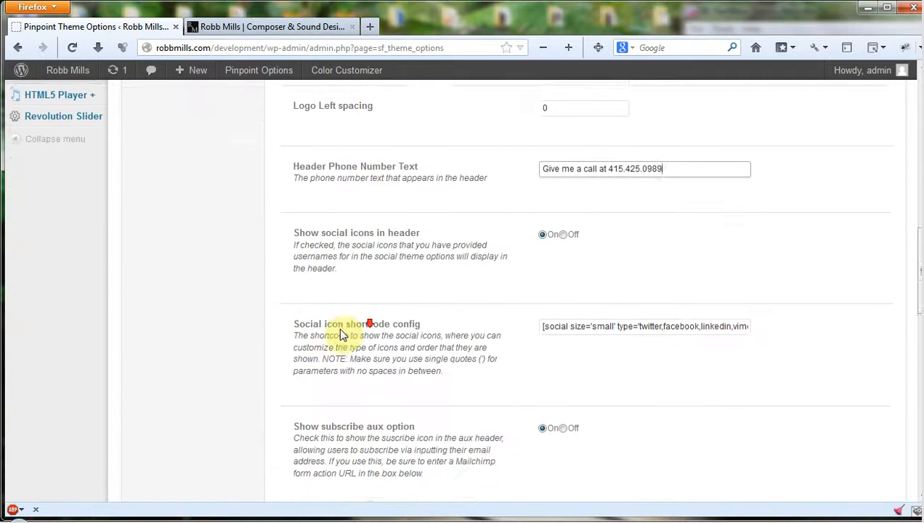
pyautogui.scroll(-1, 341, 334)
pyautogui.click(279, 28)
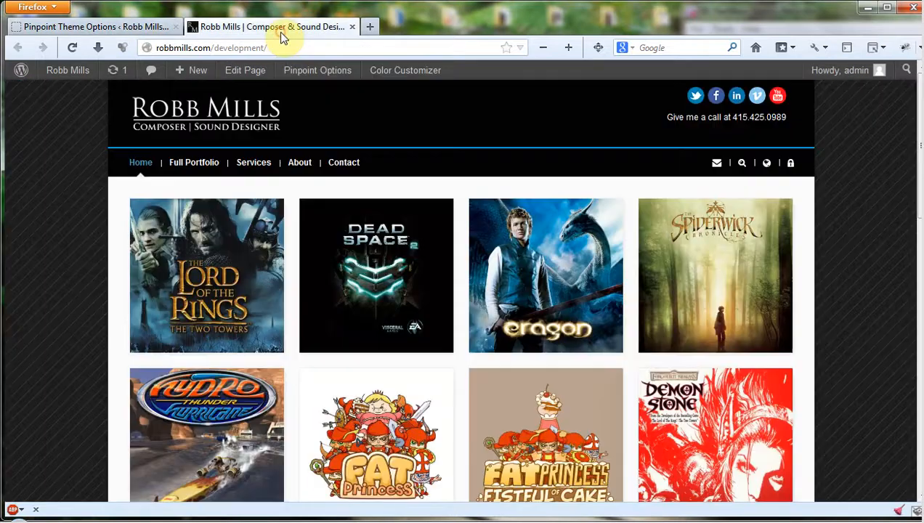
pyautogui.click(151, 26)
# Examine the social icon shortcode config, including its list of social network types.
pyautogui.scroll(-4, 487, 205)
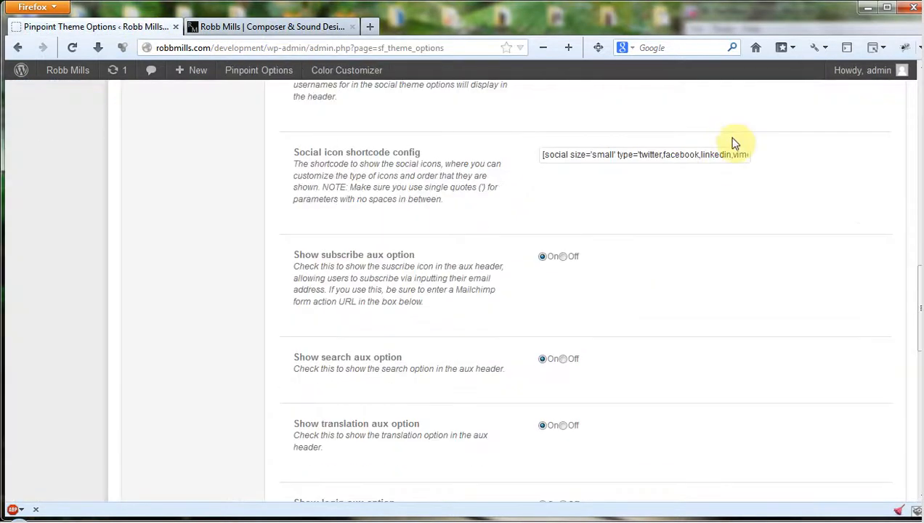
pyautogui.click(719, 154)
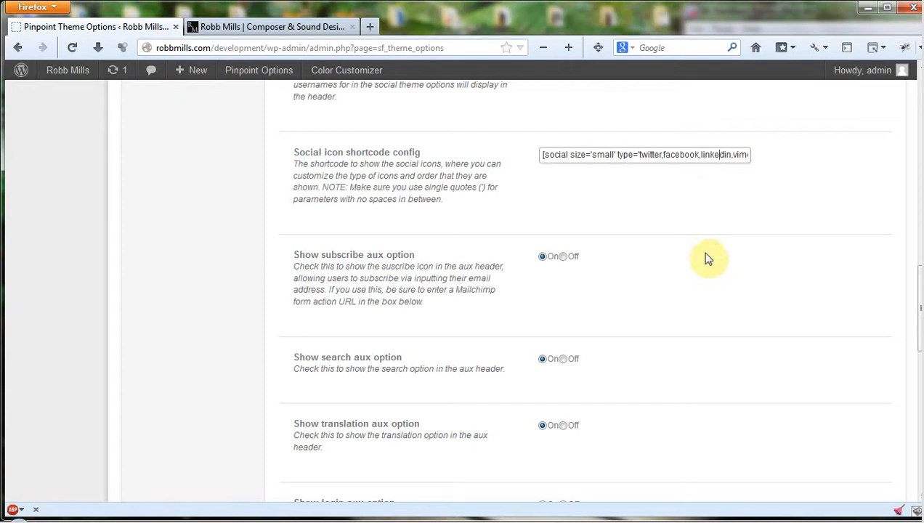
pyautogui.click(651, 155)
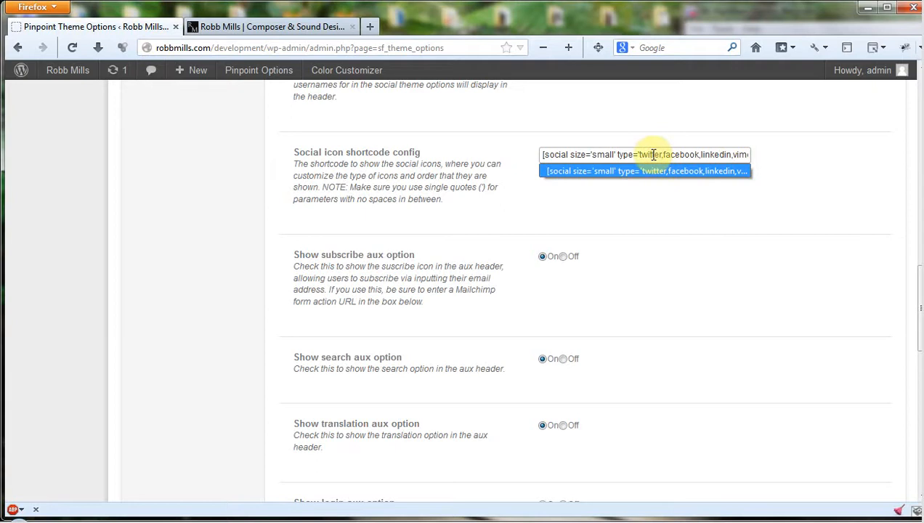
pyautogui.click(768, 245)
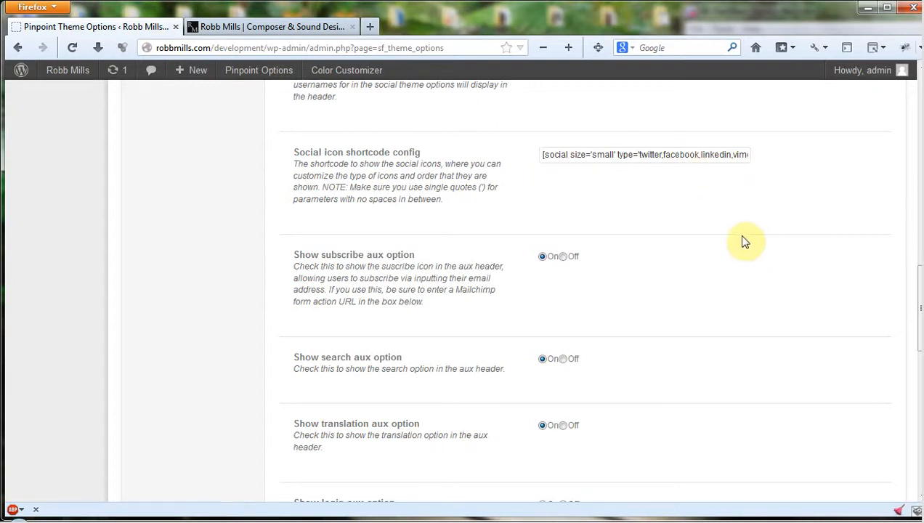
# Review the subscribe, search, translation and login aux options and try the matching icons in the live site's navigation bar.
pyautogui.scroll(-2, 683, 225)
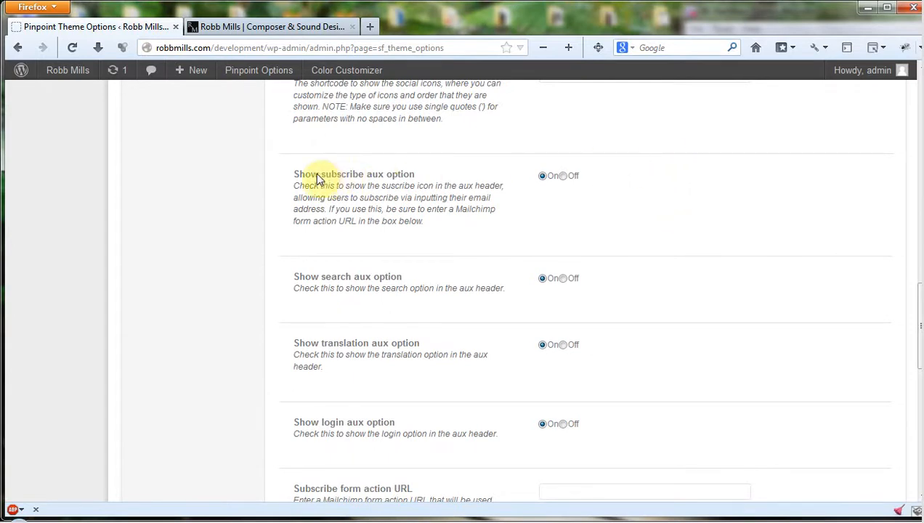
pyautogui.scroll(-2, 349, 182)
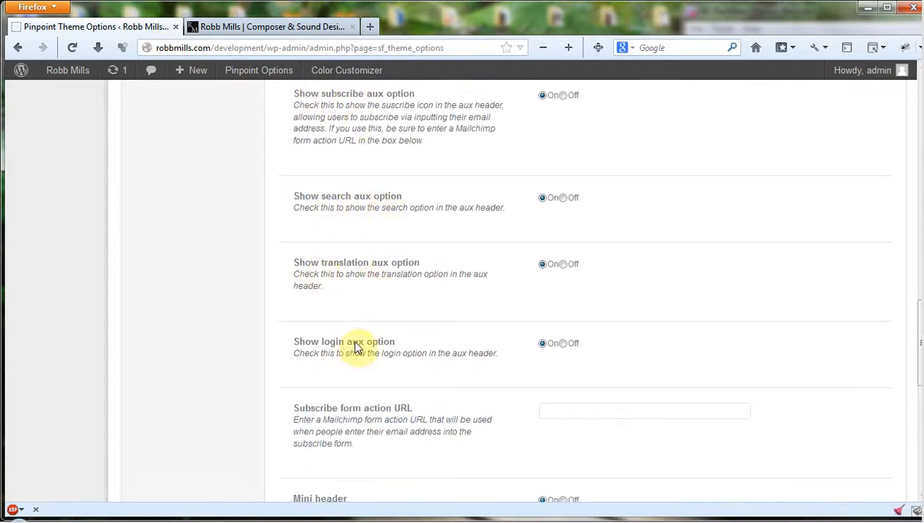
pyautogui.click(286, 26)
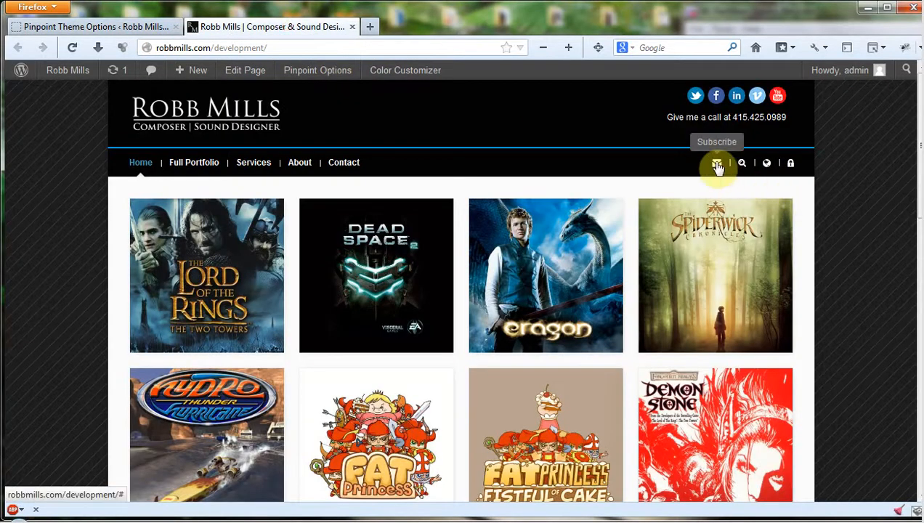
pyautogui.click(717, 165)
pyautogui.click(742, 192)
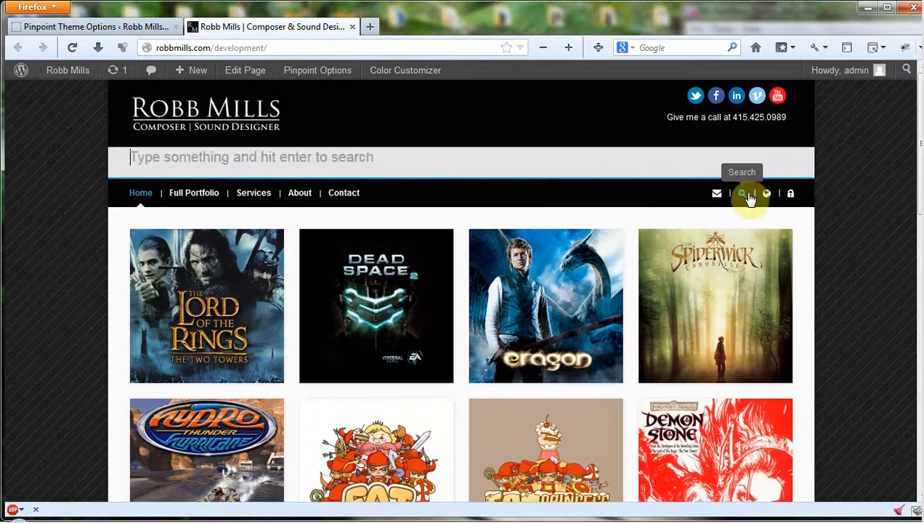
pyautogui.click(762, 195)
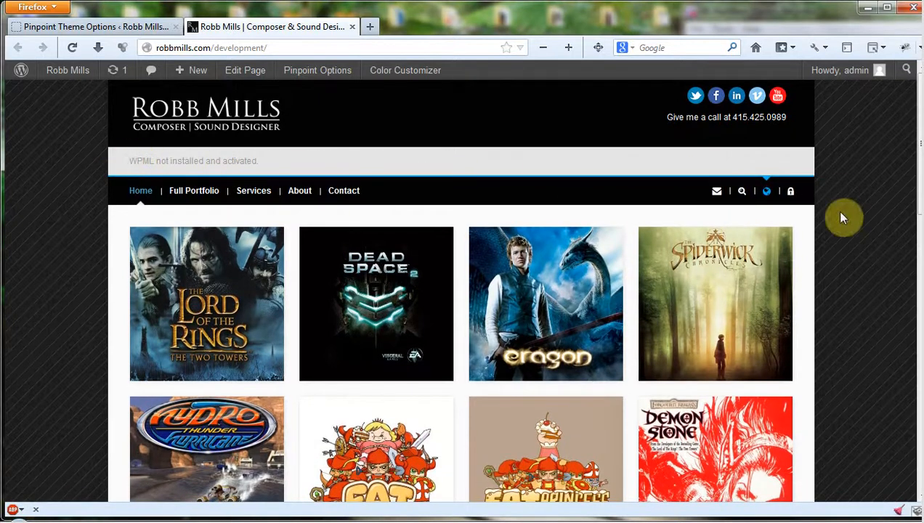
pyautogui.click(790, 193)
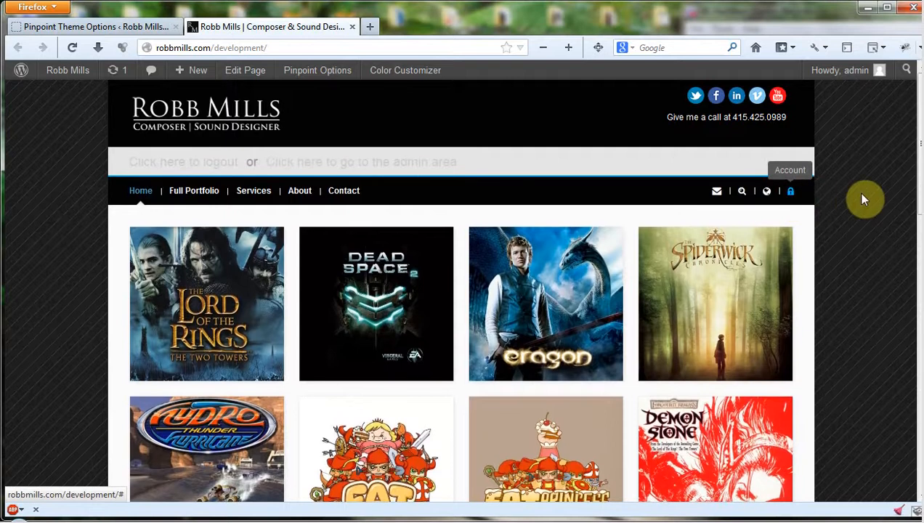
pyautogui.click(768, 194)
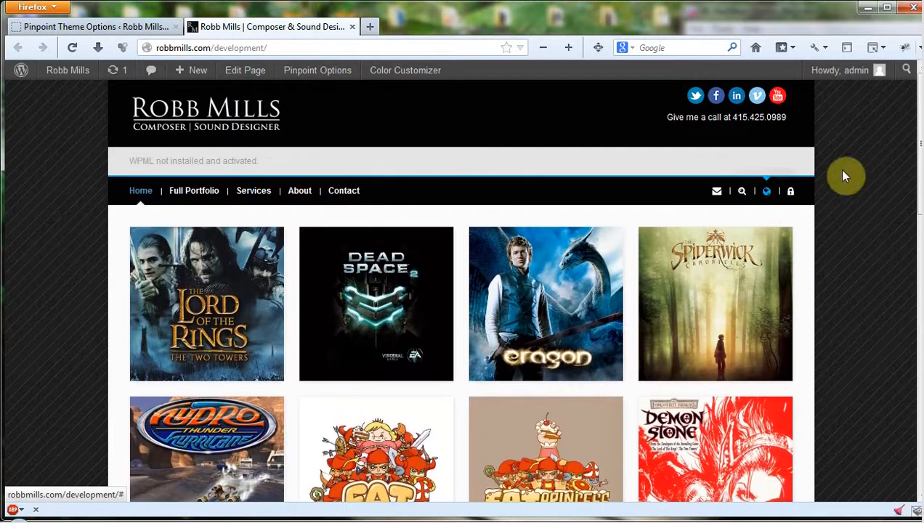
pyautogui.click(771, 195)
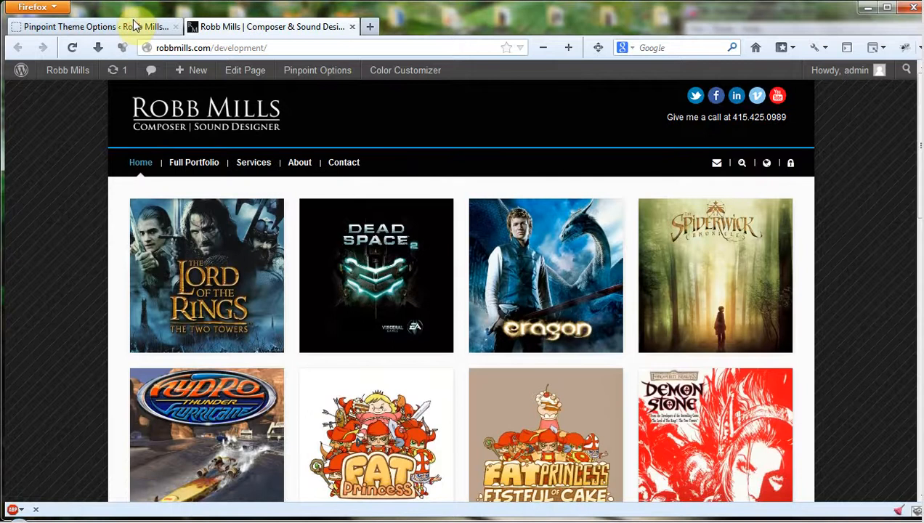
# Review the subscribe form URL, mini header and logo hover fade settings, and check the logo's fade effect on the live site.
pyautogui.click(135, 27)
pyautogui.scroll(-3, 206, 349)
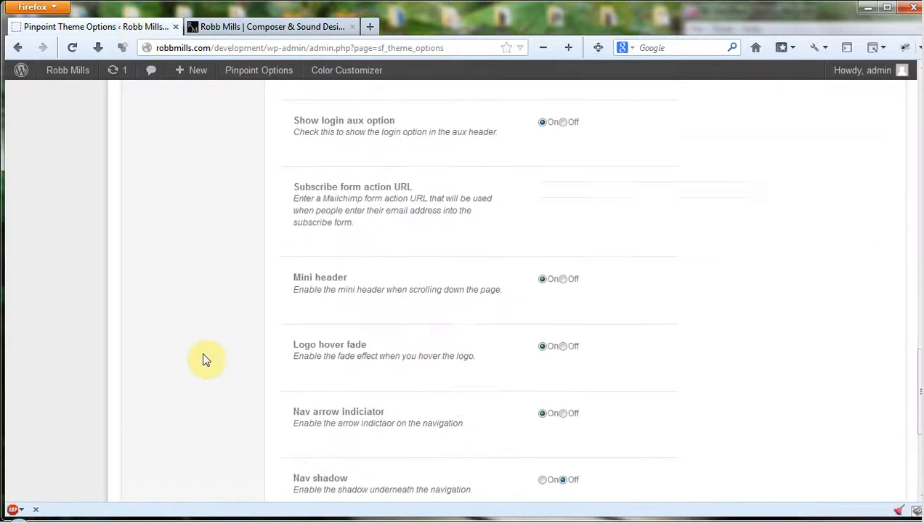
pyautogui.scroll(-5, 207, 360)
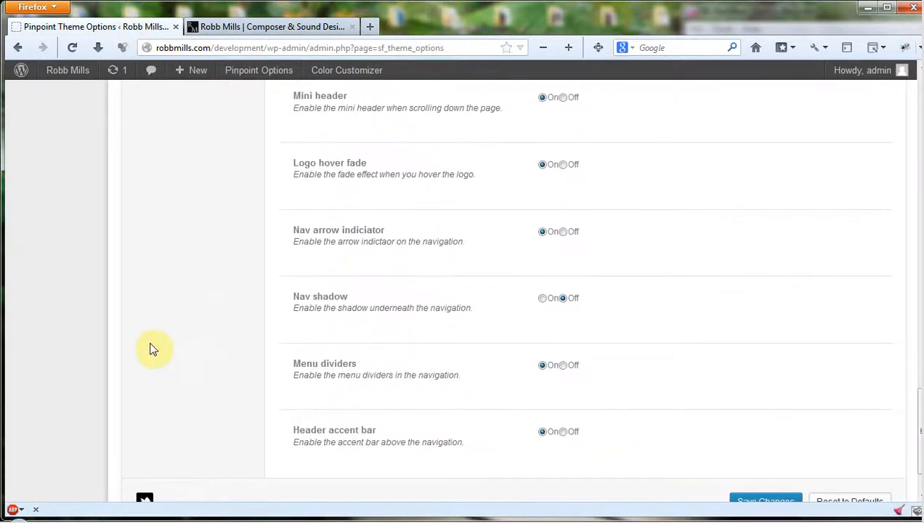
pyautogui.click(262, 26)
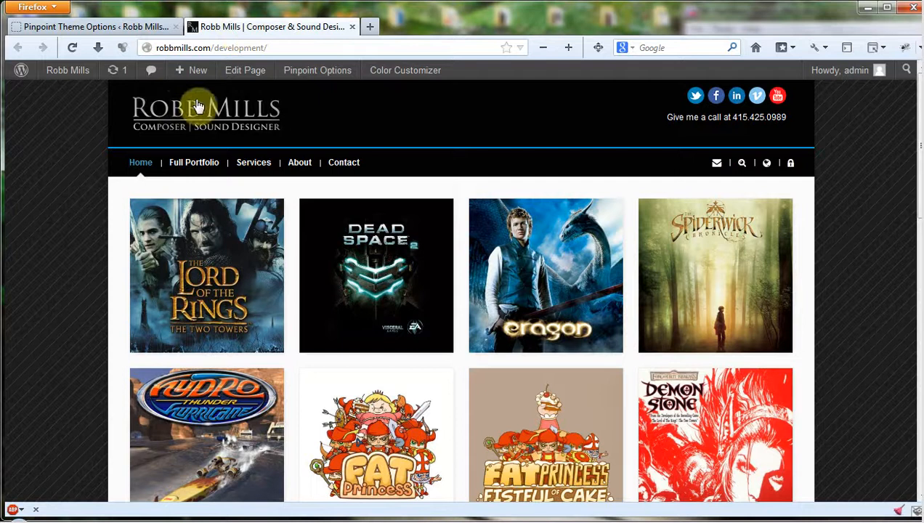
pyautogui.click(120, 26)
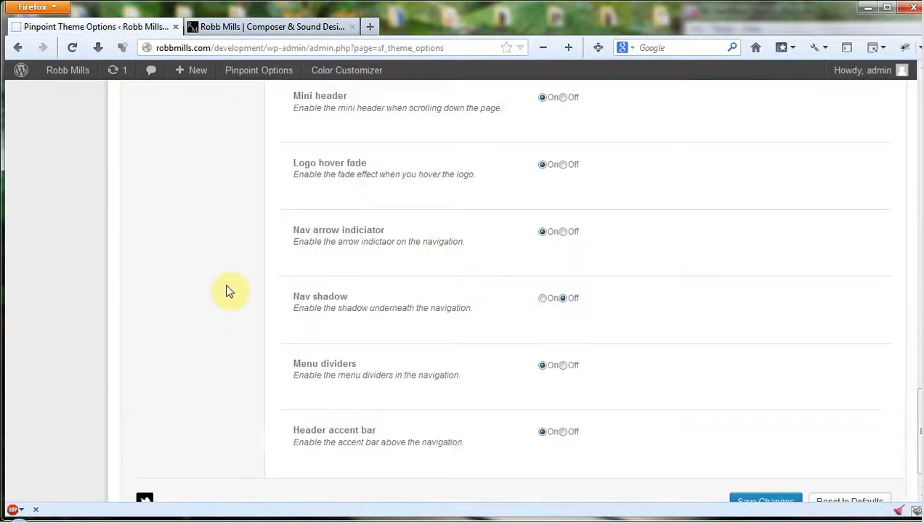
# Review the nav arrow indicator, nav shadow, menu dividers and header accent bar settings against the live navigation.
pyautogui.scroll(-1, 206, 297)
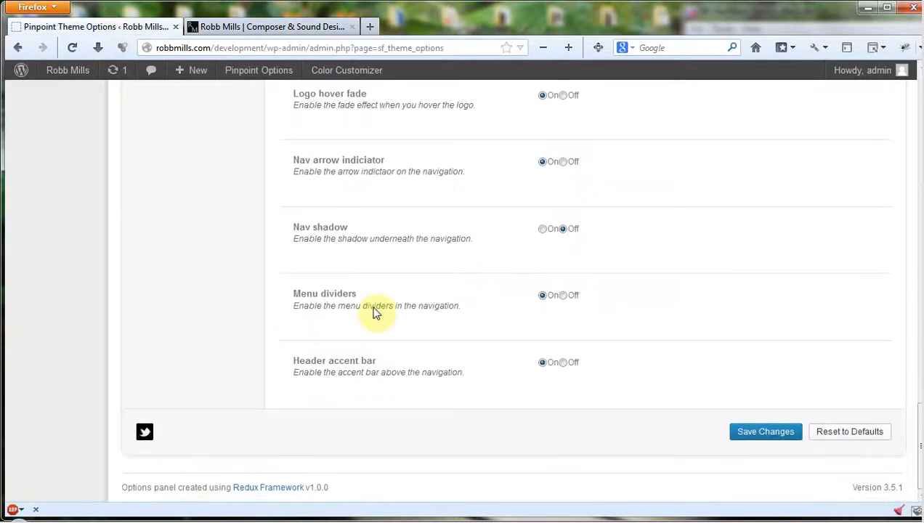
pyautogui.click(218, 26)
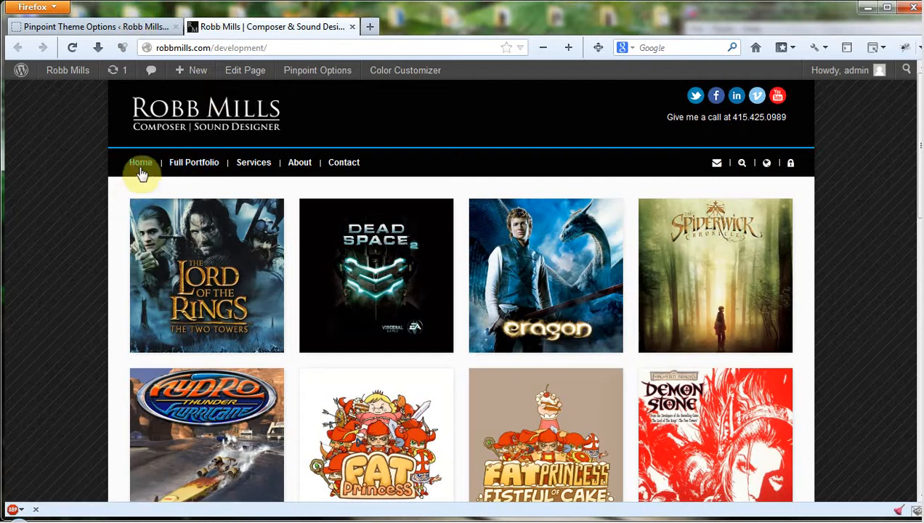
pyautogui.click(112, 27)
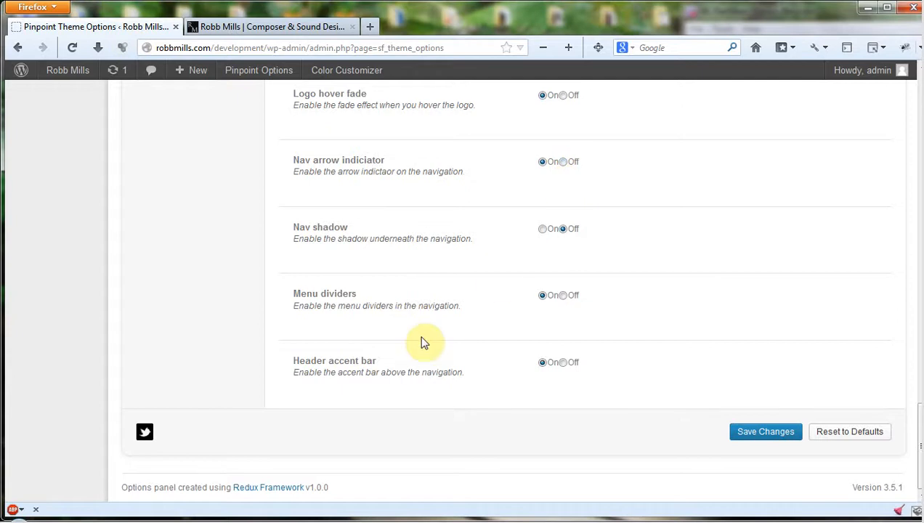
# Review the Footer Options, covering the footer column layouts, copyright text, Swift Ideas backlink and go to top button text.
pyautogui.scroll(15, 210, 379)
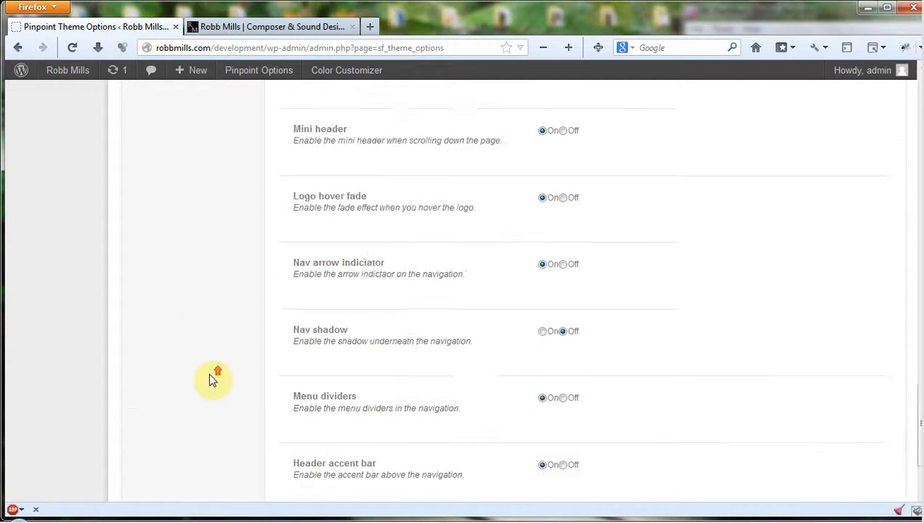
pyautogui.scroll(5, 210, 379)
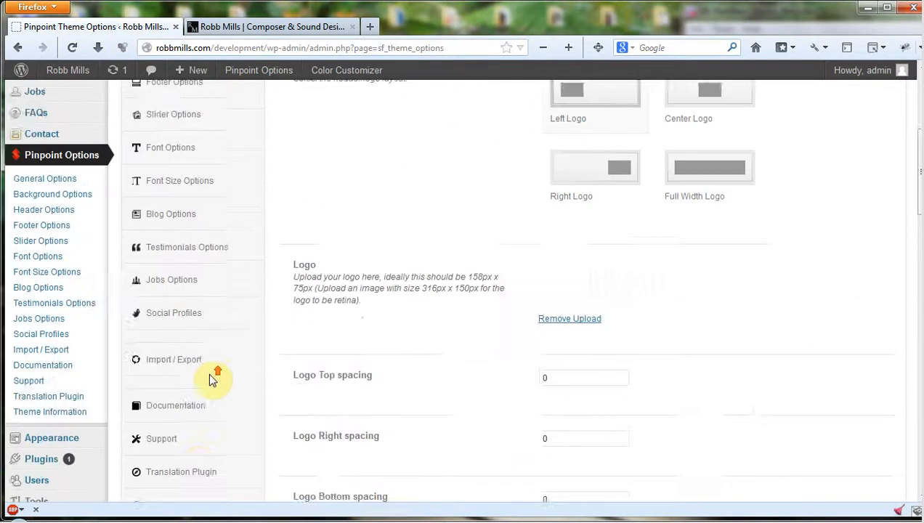
pyautogui.click(233, 190)
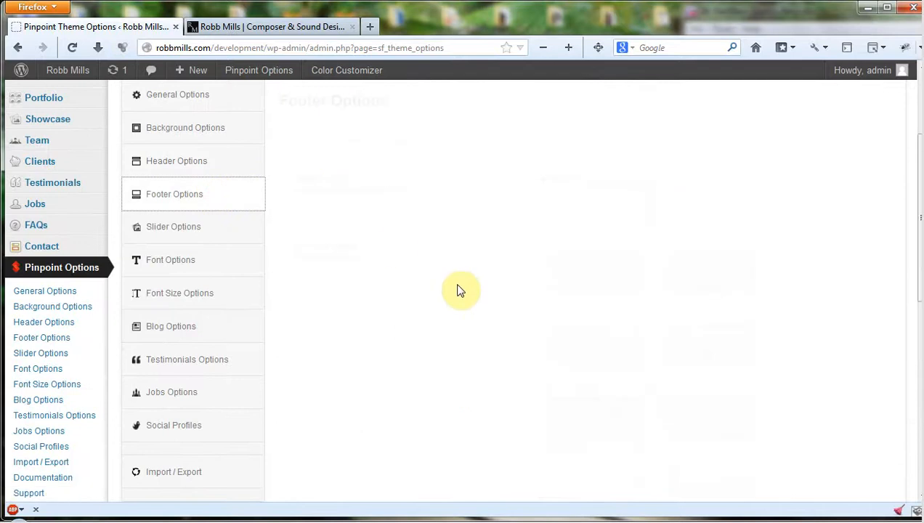
pyautogui.scroll(-5, 842, 191)
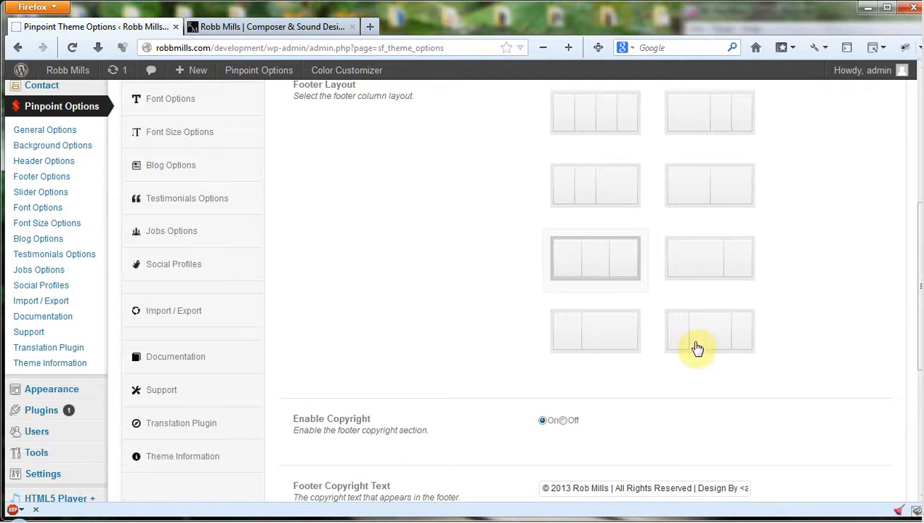
pyautogui.scroll(-3, 858, 309)
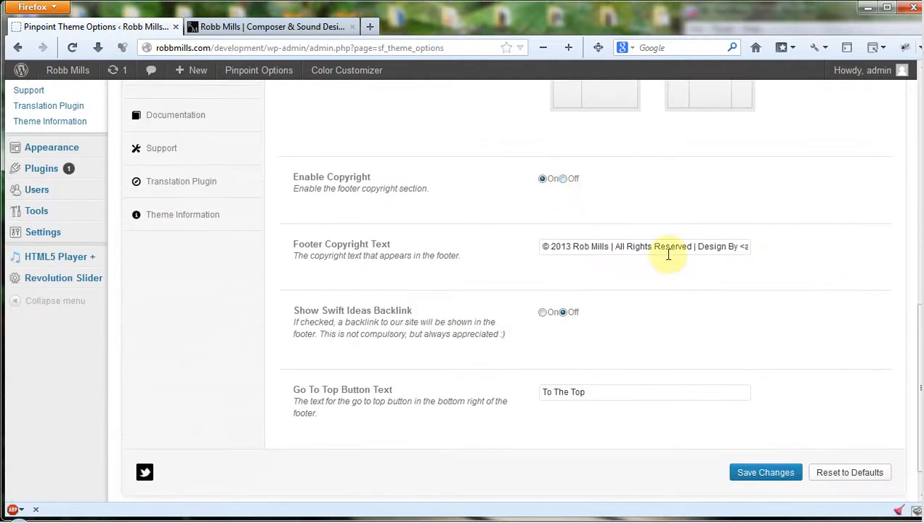
pyautogui.scroll(-1, 732, 316)
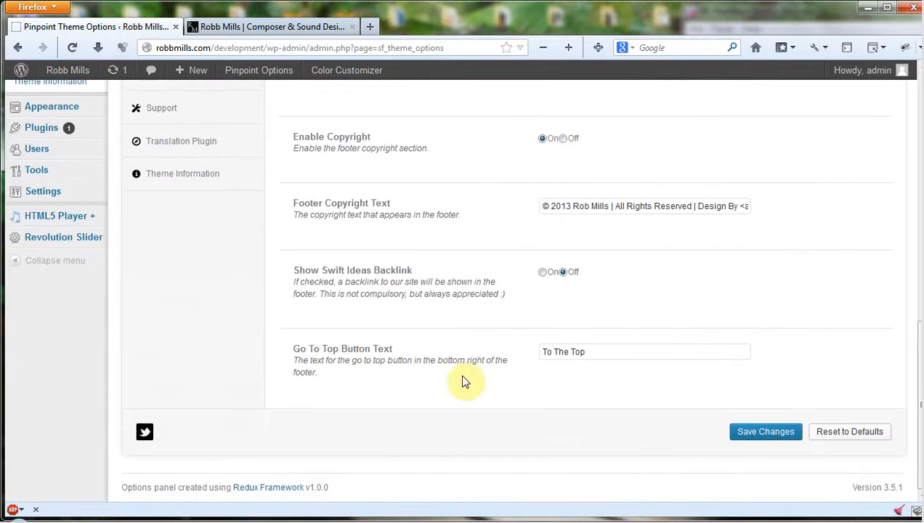
# Recheck the footer settings and compare them with the columns, copyright line and To The Top link in the live footer.
pyautogui.scroll(5, 320, 398)
pyautogui.scroll(3, 309, 396)
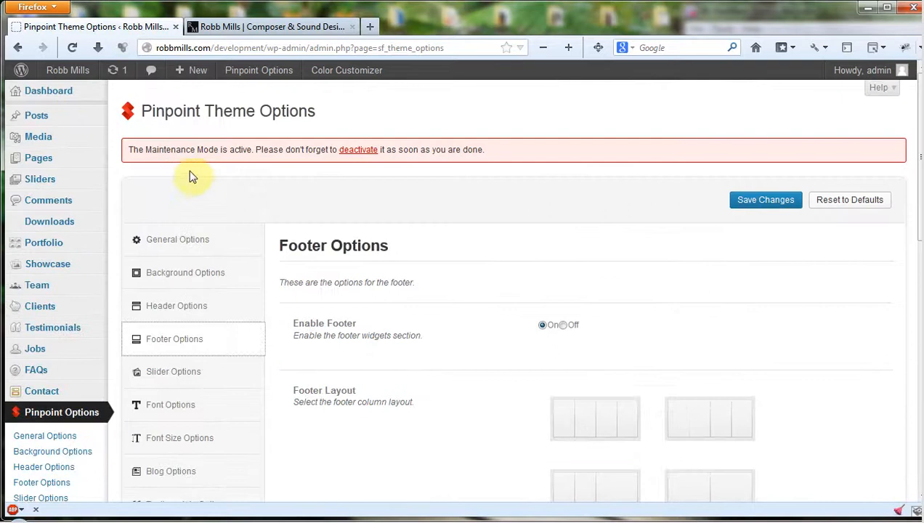
pyautogui.scroll(-10, 393, 393)
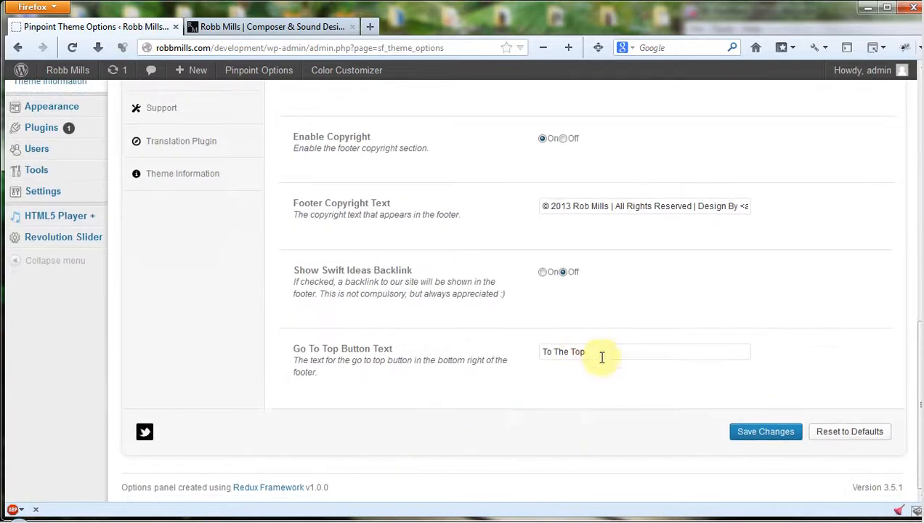
pyautogui.click(262, 26)
pyautogui.scroll(-10, 749, 494)
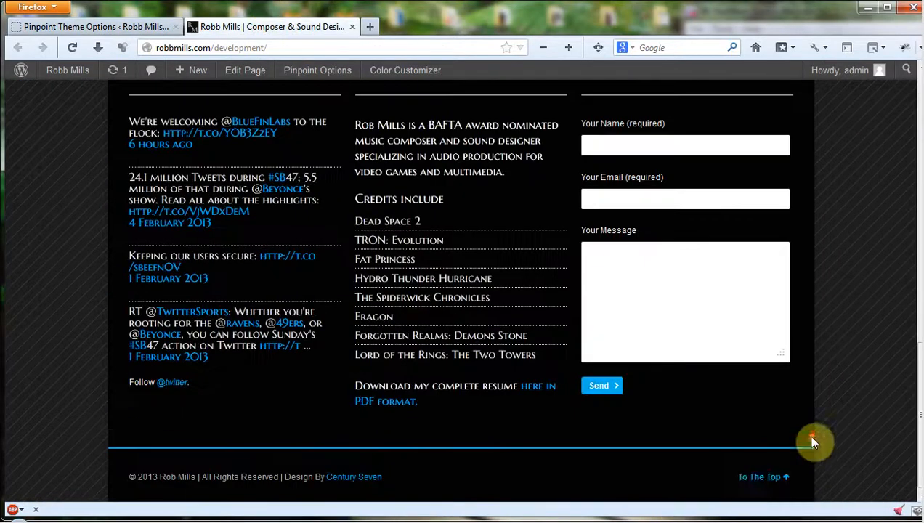
# Test the To The Top link in the live footer and open the theme's Slider Options.
pyautogui.click(759, 480)
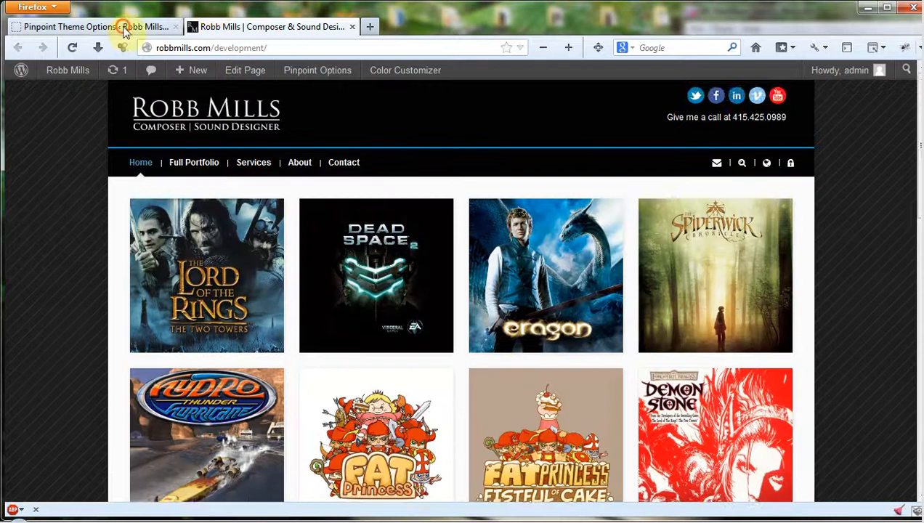
pyautogui.click(124, 26)
pyautogui.scroll(10, 263, 268)
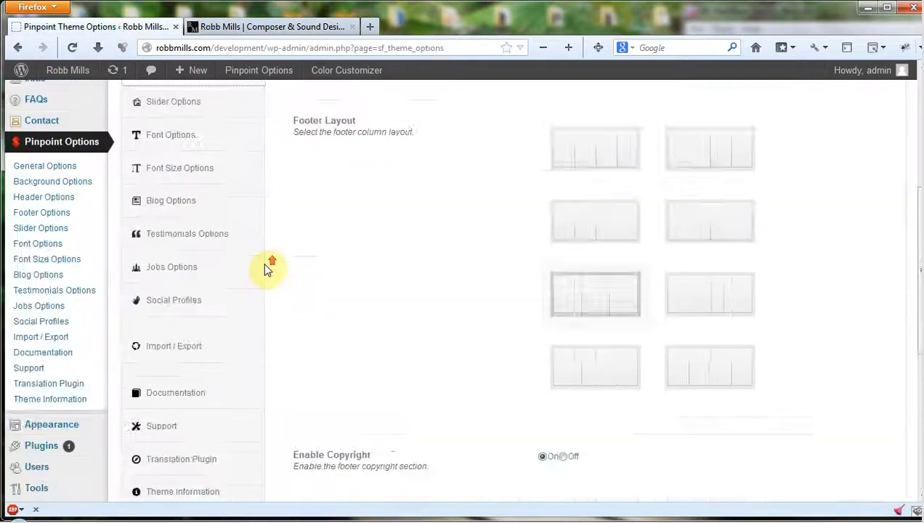
pyautogui.scroll(-4, 256, 271)
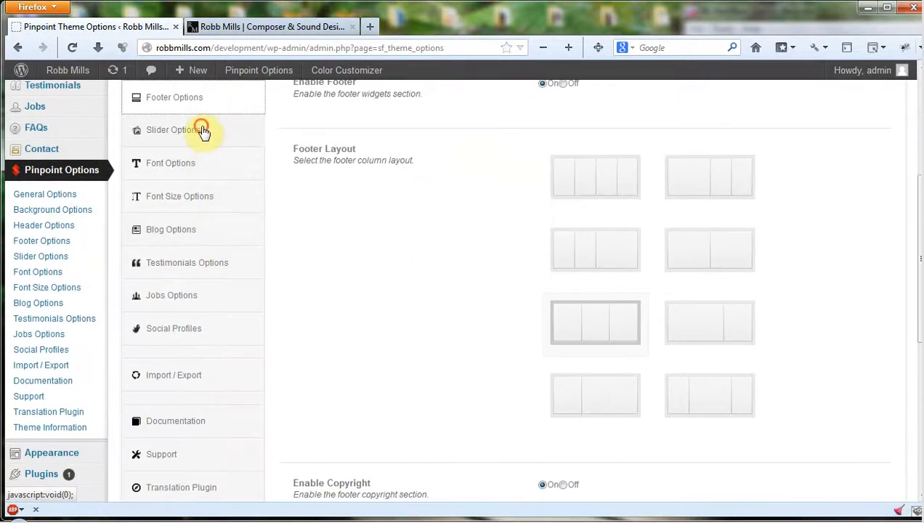
pyautogui.click(203, 130)
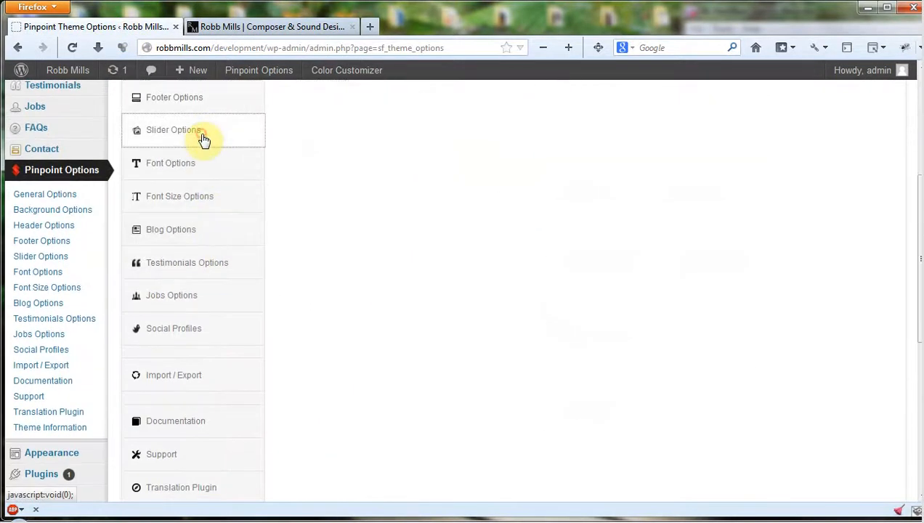
# Review the slider duration, transition type, transition duration and autoplay settings, and locate where individual slides are managed in the admin.
pyautogui.scroll(5, 299, 258)
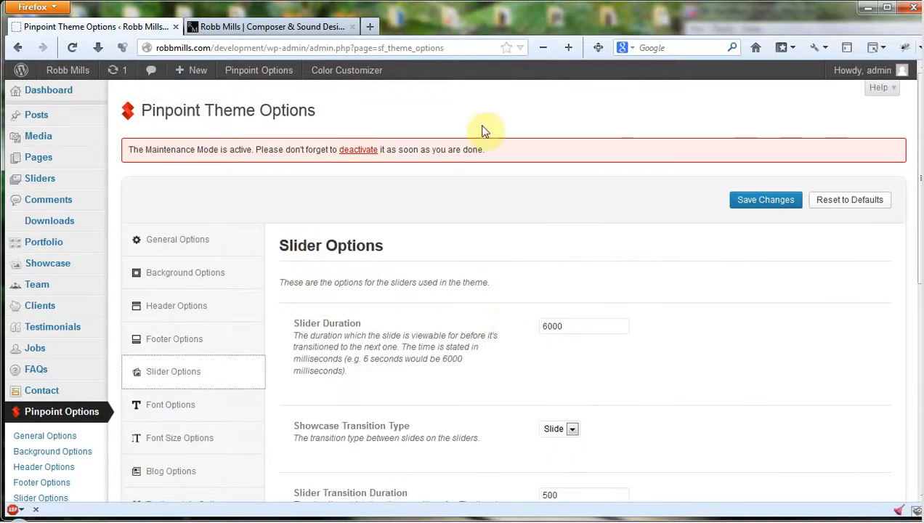
pyautogui.scroll(-1, 560, 194)
pyautogui.scroll(-4, 207, 217)
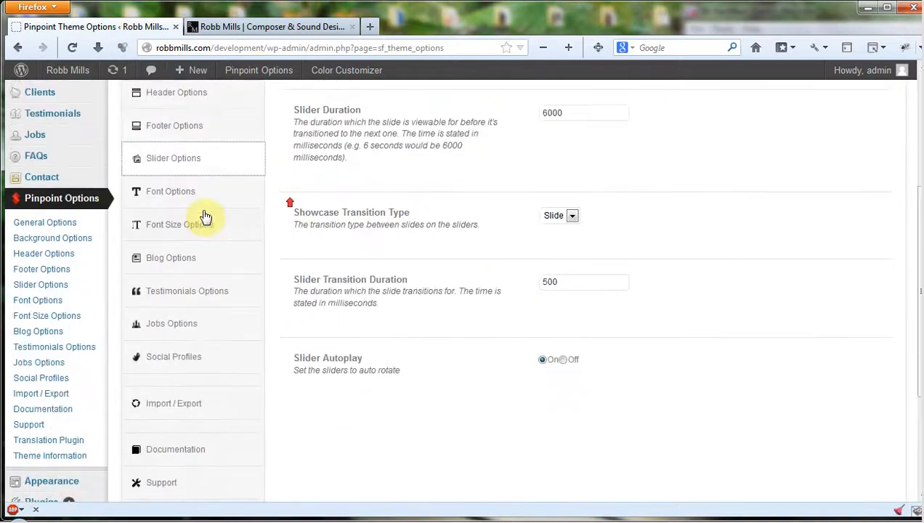
pyautogui.scroll(5, 113, 179)
pyautogui.moveTo(70, 184)
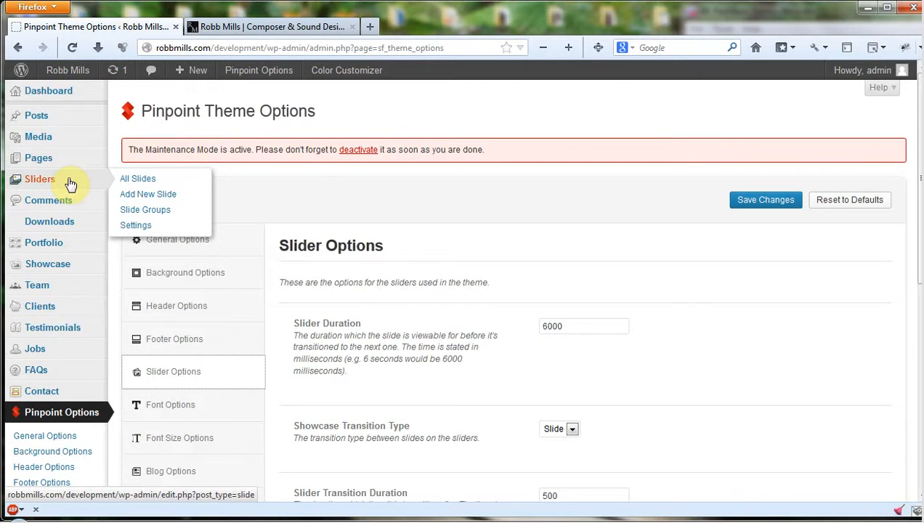
# Open the About page on the live site and examine its sidebar and body content.
pyautogui.click(241, 34)
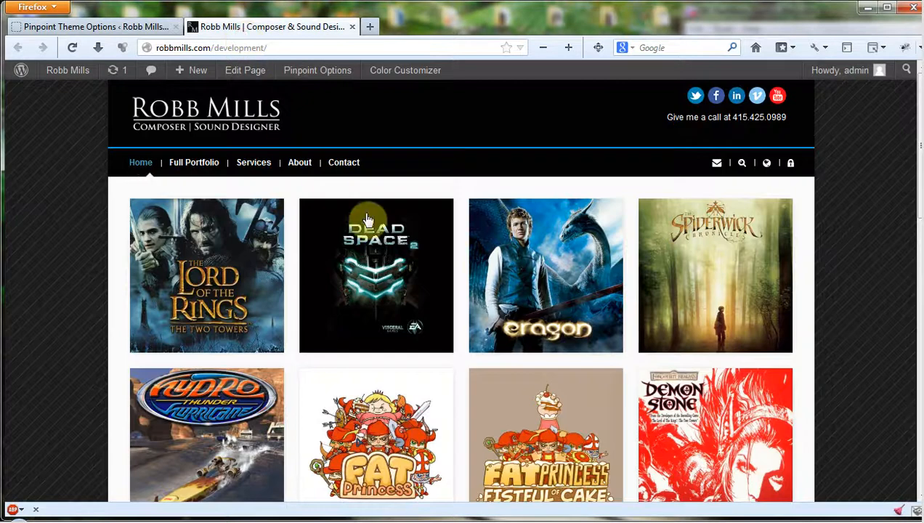
pyautogui.scroll(-2, 301, 138)
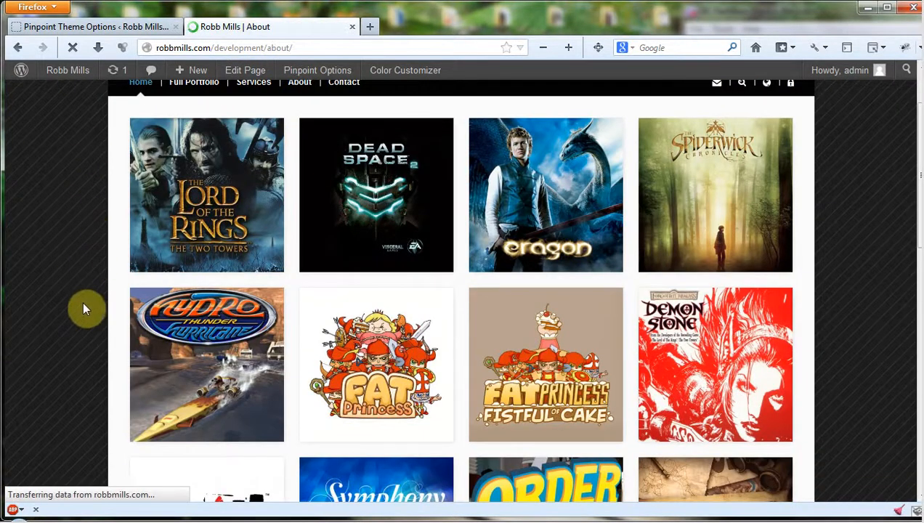
pyautogui.scroll(-7, 58, 291)
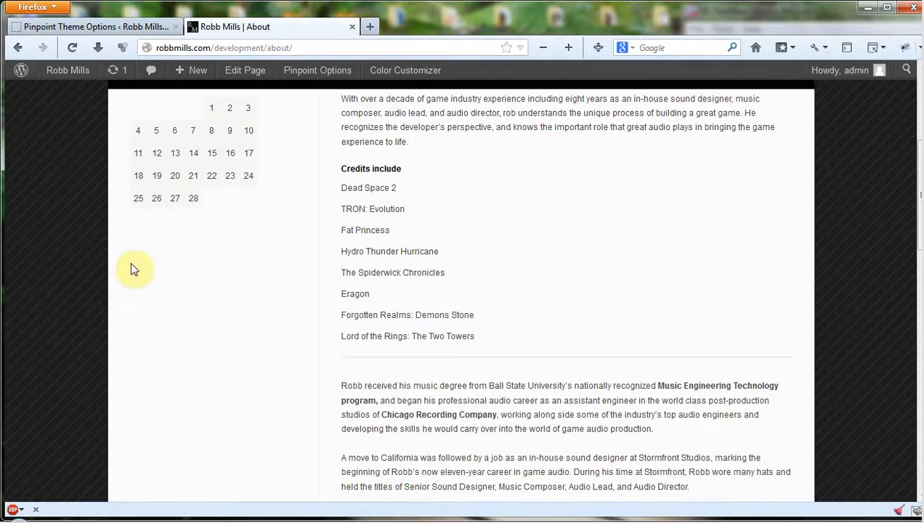
# Return to the theme options, locate the Appearance entry for widgets, and recheck the Slider Options.
pyautogui.click(100, 28)
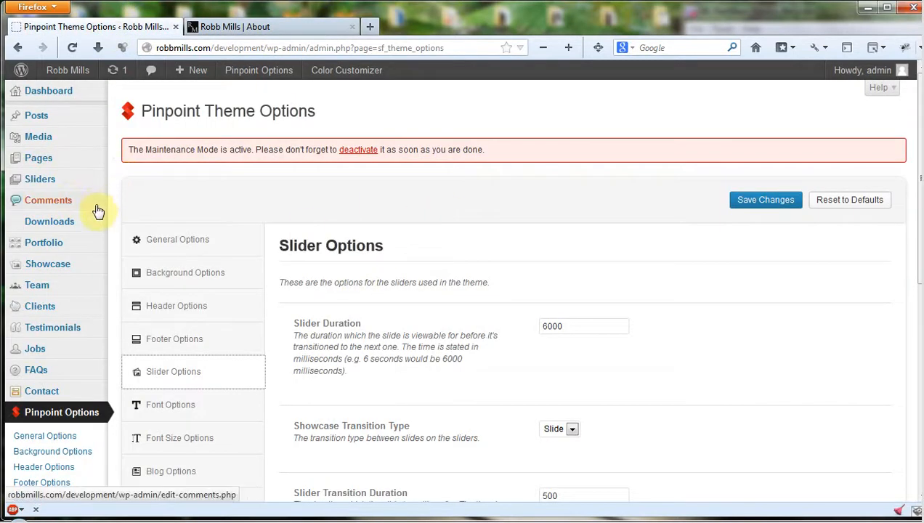
pyautogui.scroll(-8, 80, 387)
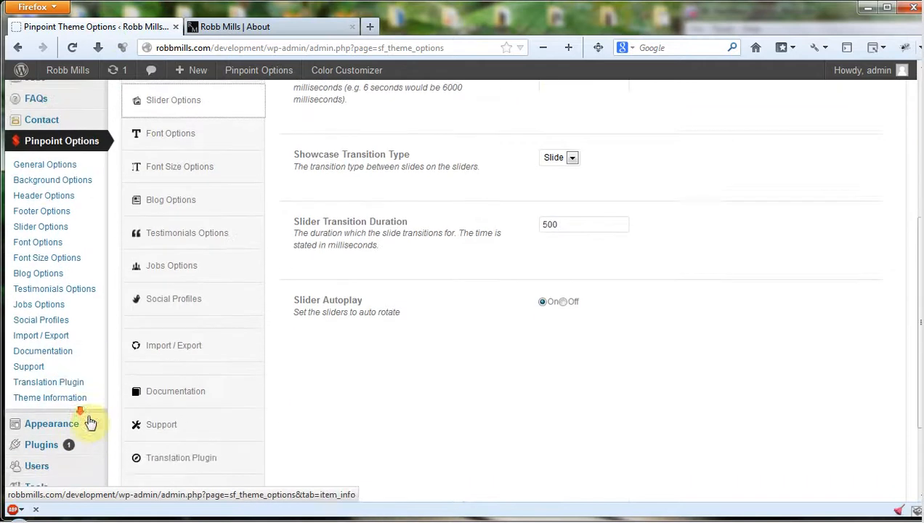
pyautogui.moveTo(109, 309)
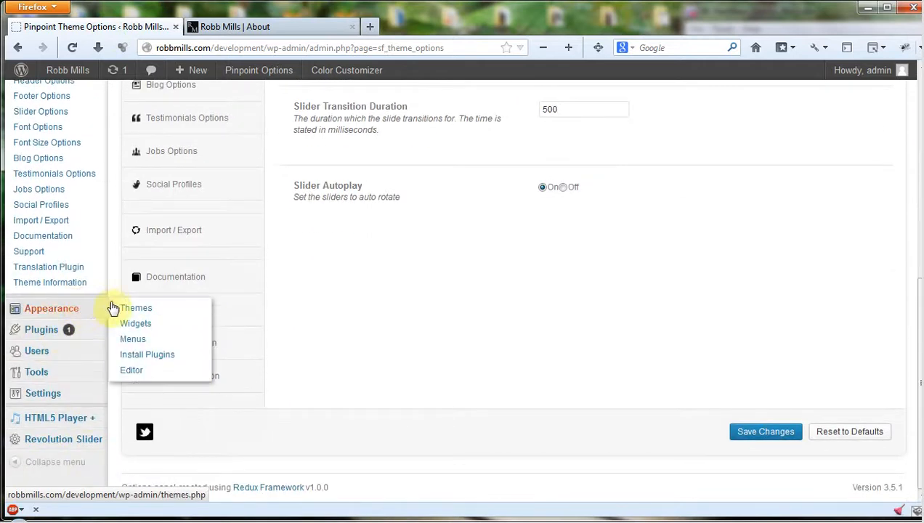
pyautogui.scroll(8, 378, 314)
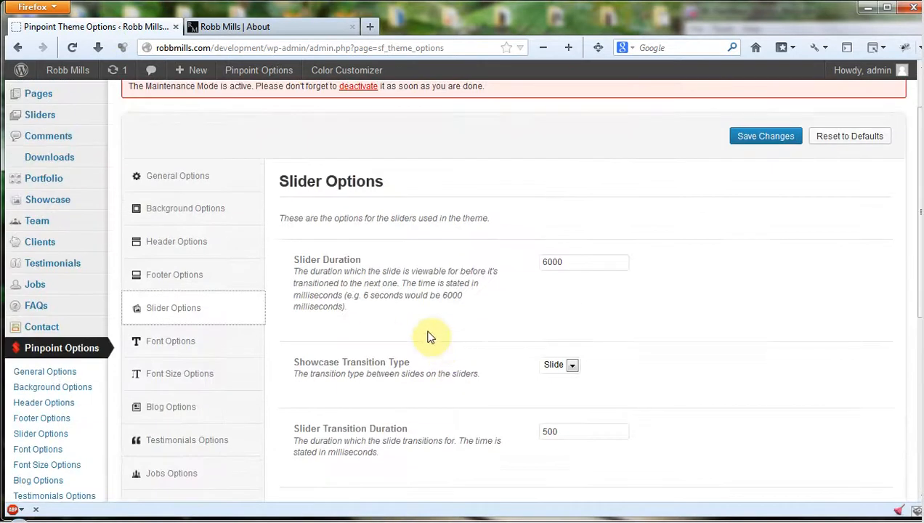
pyautogui.scroll(-5, 283, 320)
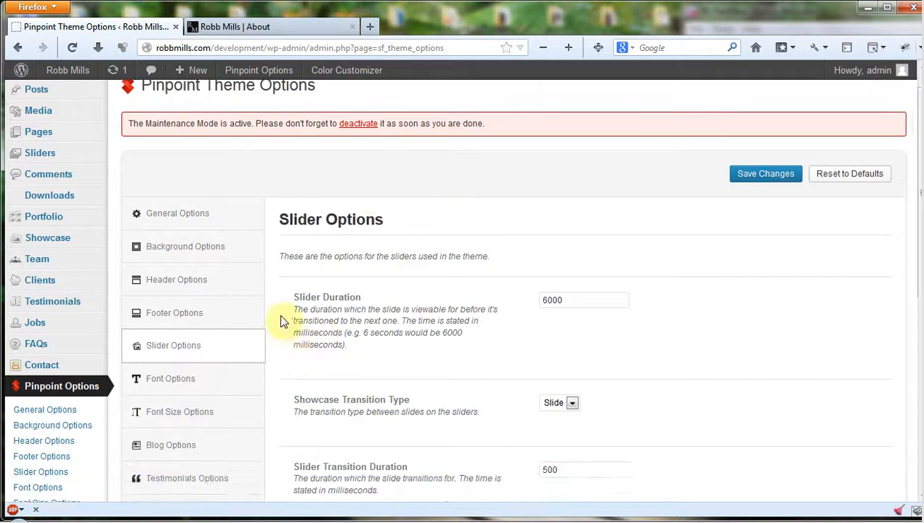
# Open the Font Options and review the default font choices, headings font and Google font settings.
pyautogui.click(213, 168)
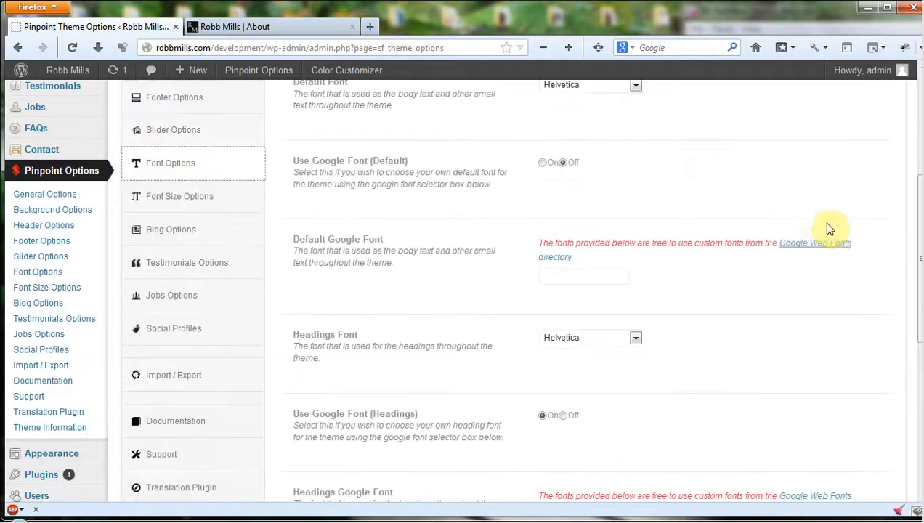
pyautogui.scroll(5, 821, 225)
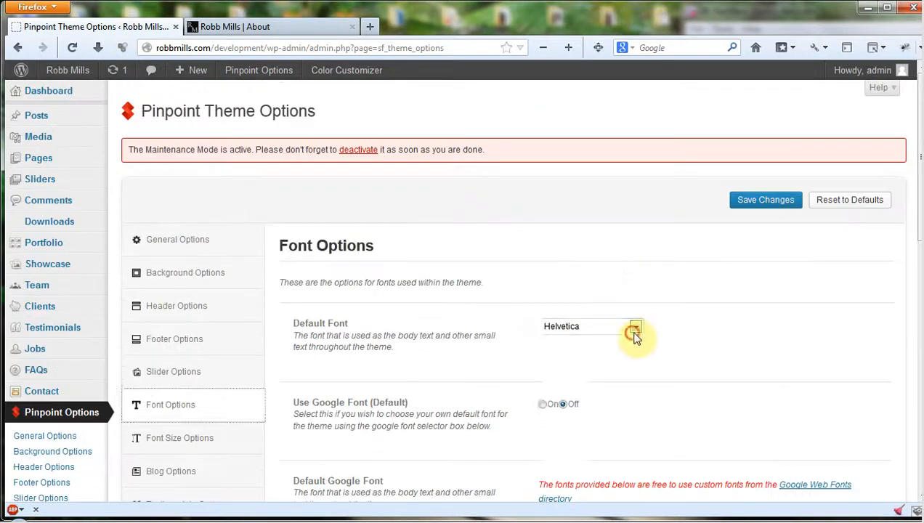
pyautogui.click(635, 329)
pyautogui.click(635, 333)
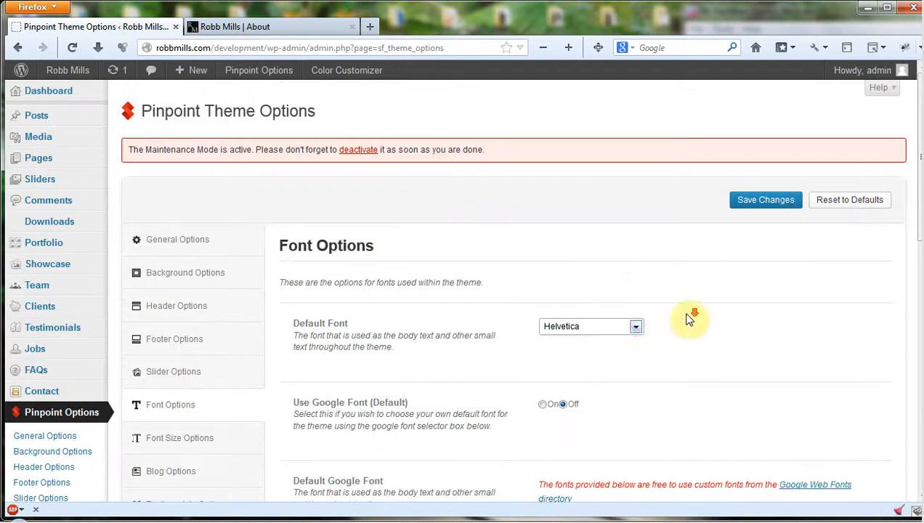
pyautogui.scroll(-5, 696, 290)
pyautogui.scroll(-2, 692, 276)
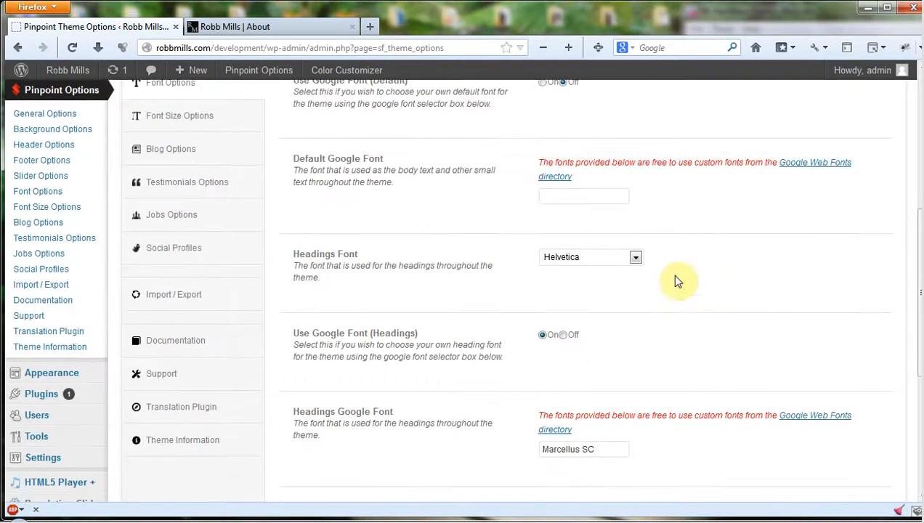
pyautogui.scroll(-2, 668, 276)
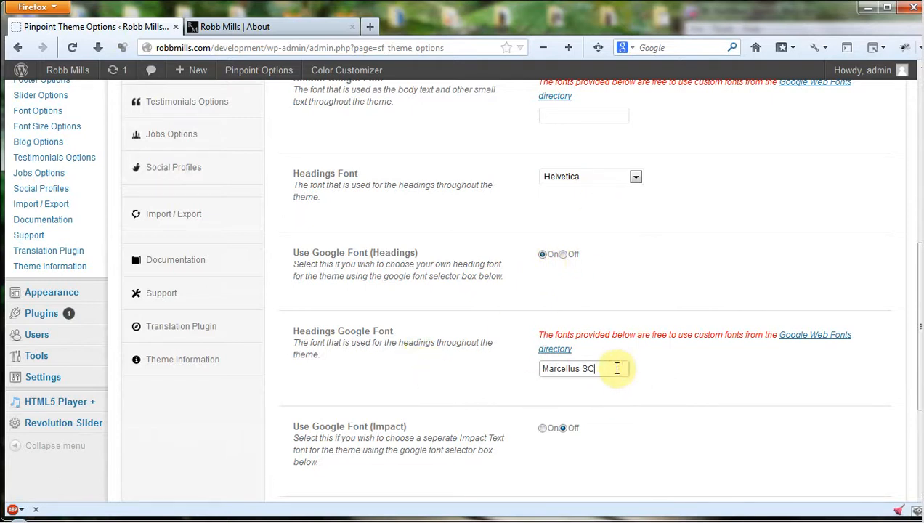
# Highlight the Marcellus SC entry in the Headings Google Font setting to point out the font name.
pyautogui.moveTo(616, 369); pyautogui.dragTo(509, 370)
pyautogui.click(470, 373)
pyautogui.moveTo(609, 370); pyautogui.dragTo(485, 373)
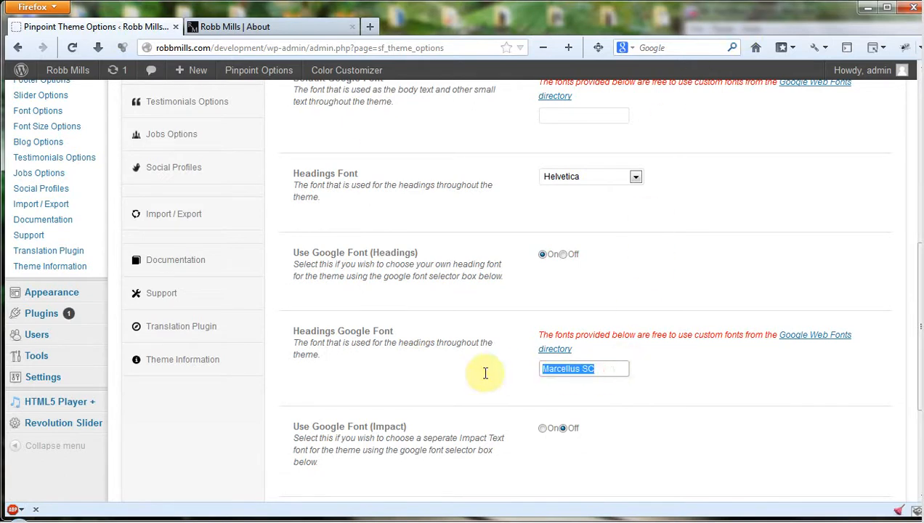
pyautogui.click(347, 370)
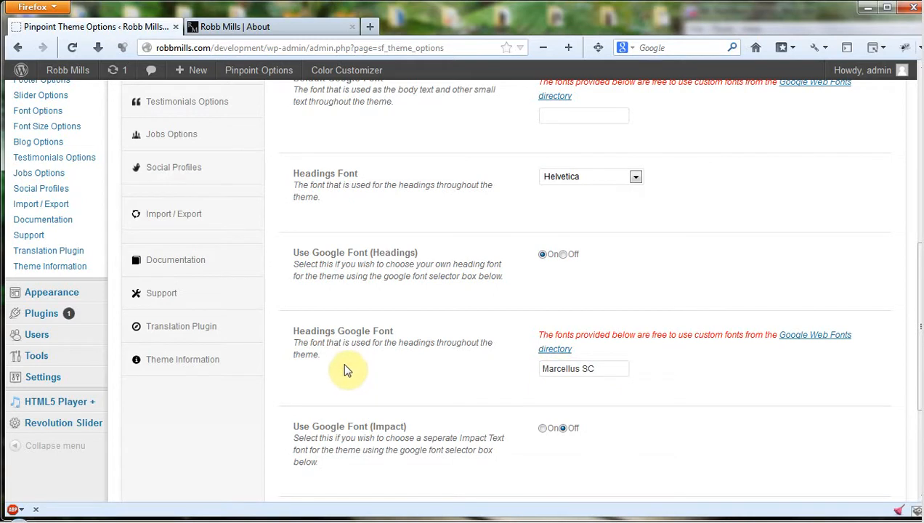
# Look back over the Font Options and save the theme options.
pyautogui.scroll(4, 345, 371)
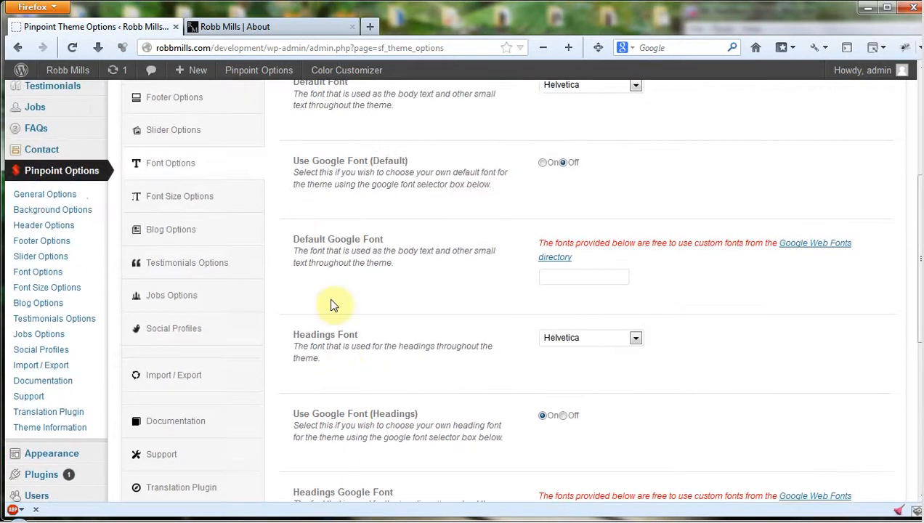
pyautogui.scroll(6, 351, 240)
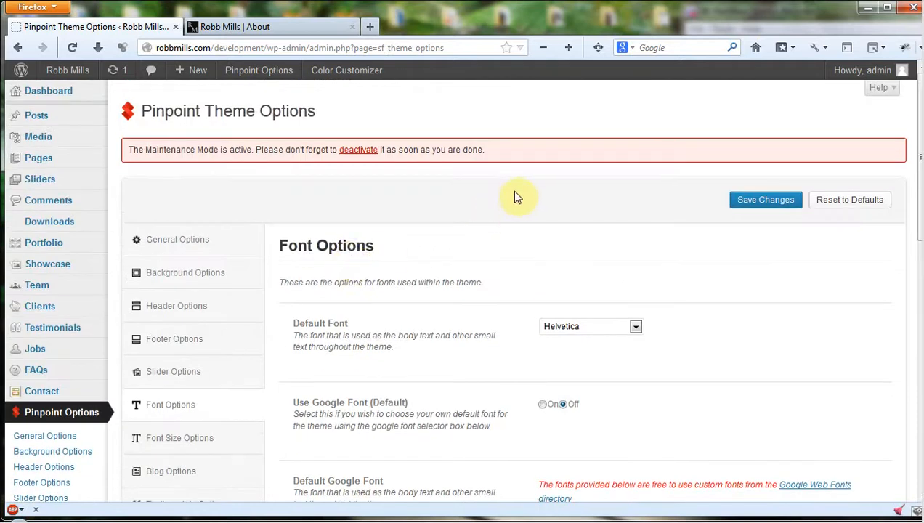
pyautogui.click(763, 207)
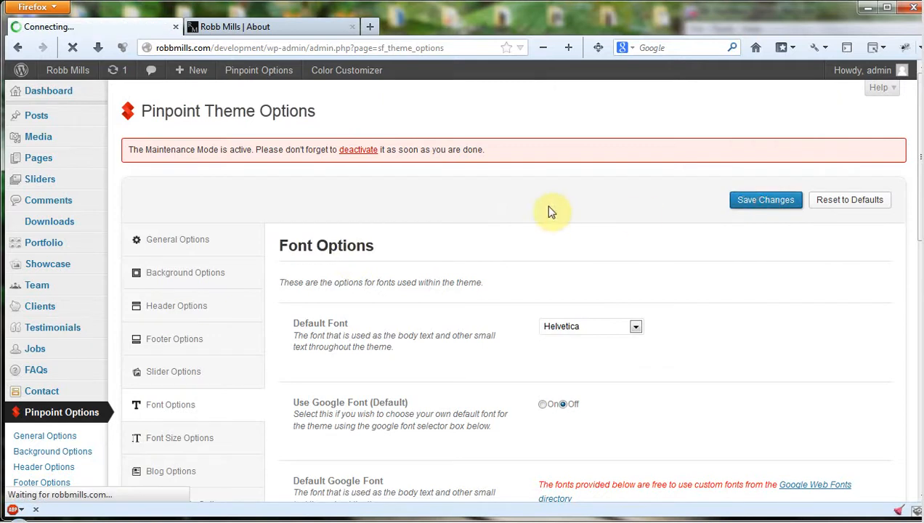
# Reload the live About page and check the heading fonts in the page content and footer columns.
pyautogui.click(280, 29)
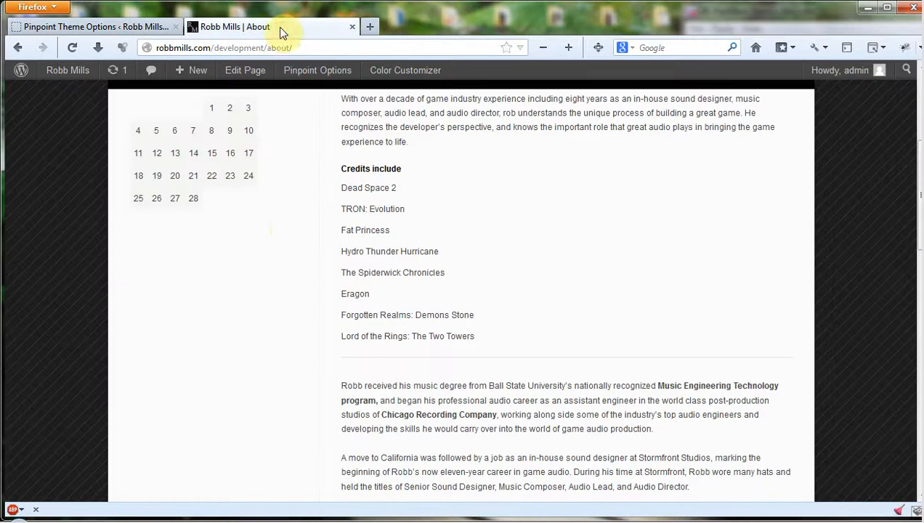
pyautogui.scroll(5, 283, 225)
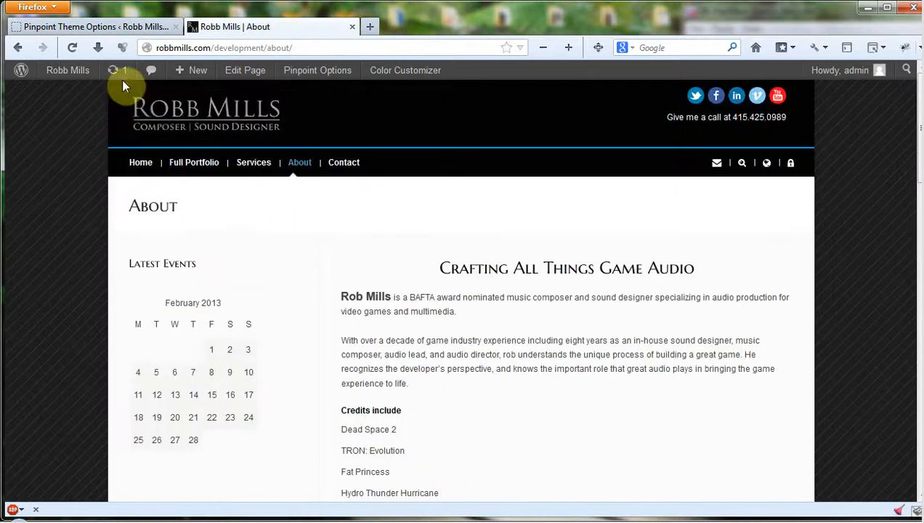
pyautogui.click(72, 47)
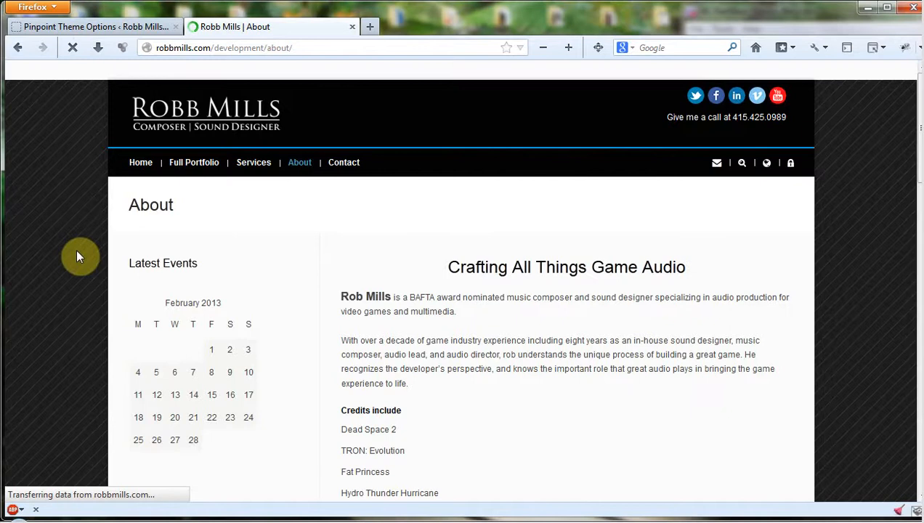
pyautogui.scroll(-10, 91, 285)
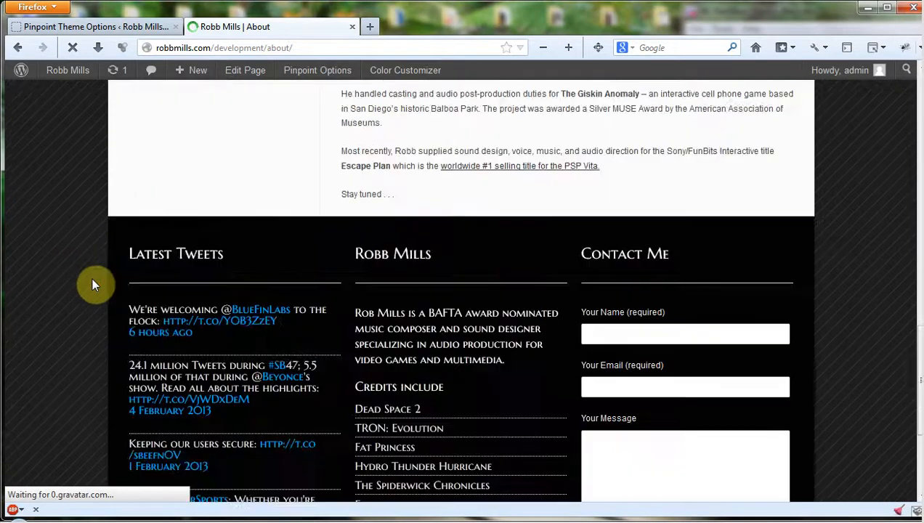
pyautogui.scroll(-3, 93, 285)
pyautogui.scroll(15, 97, 288)
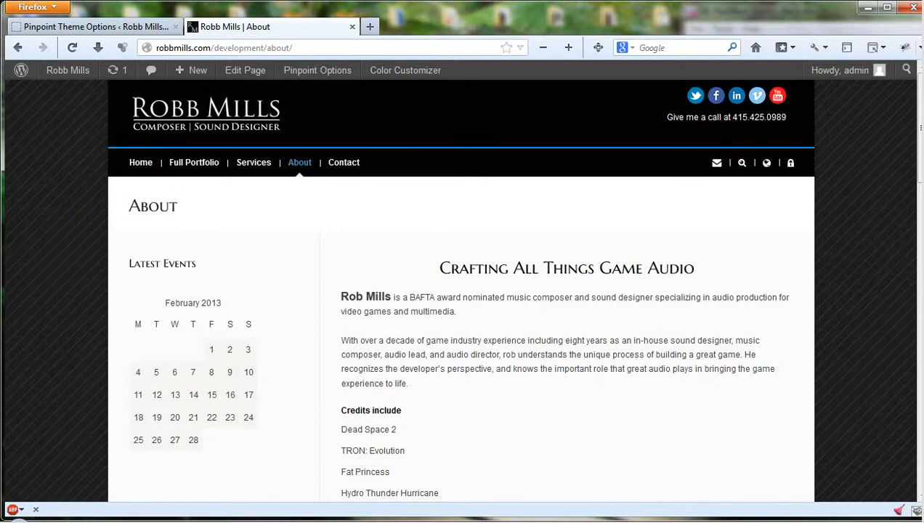
# Switch back from the live site to the Pinpoint theme options.
pyautogui.click(58, 27)
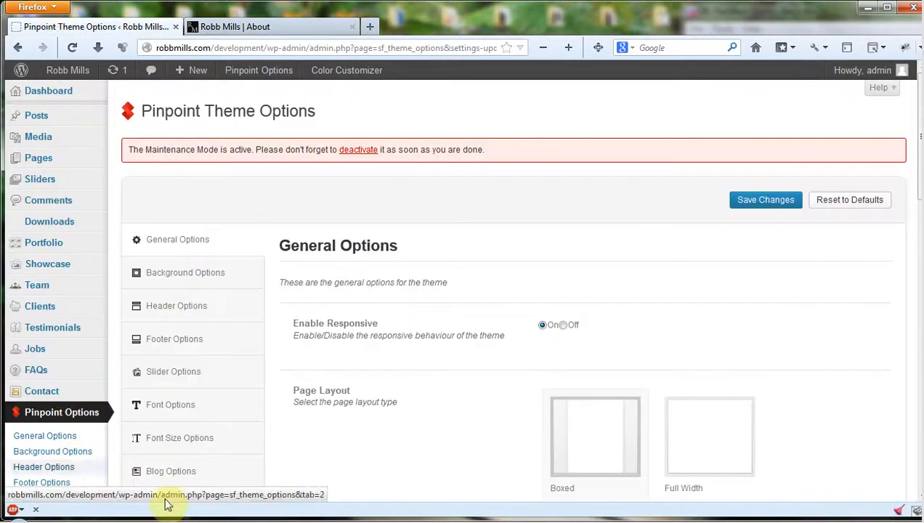
pyautogui.click(387, 522)
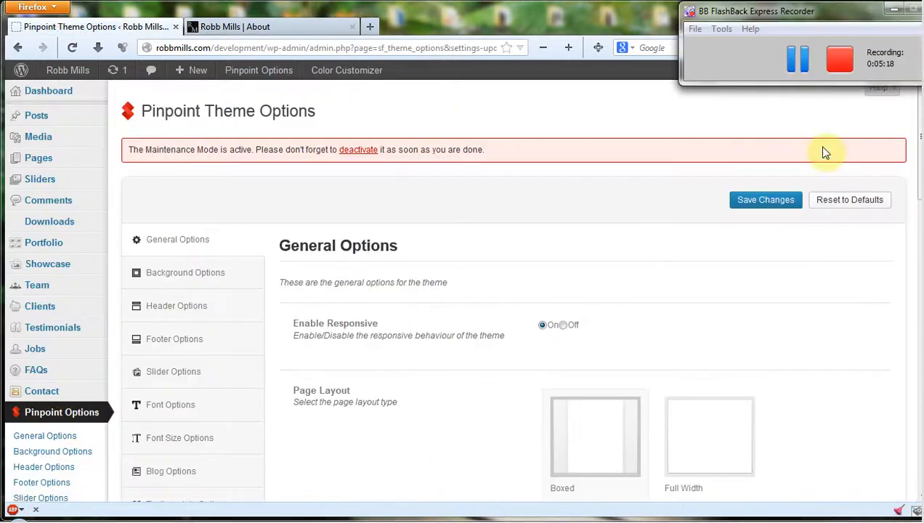